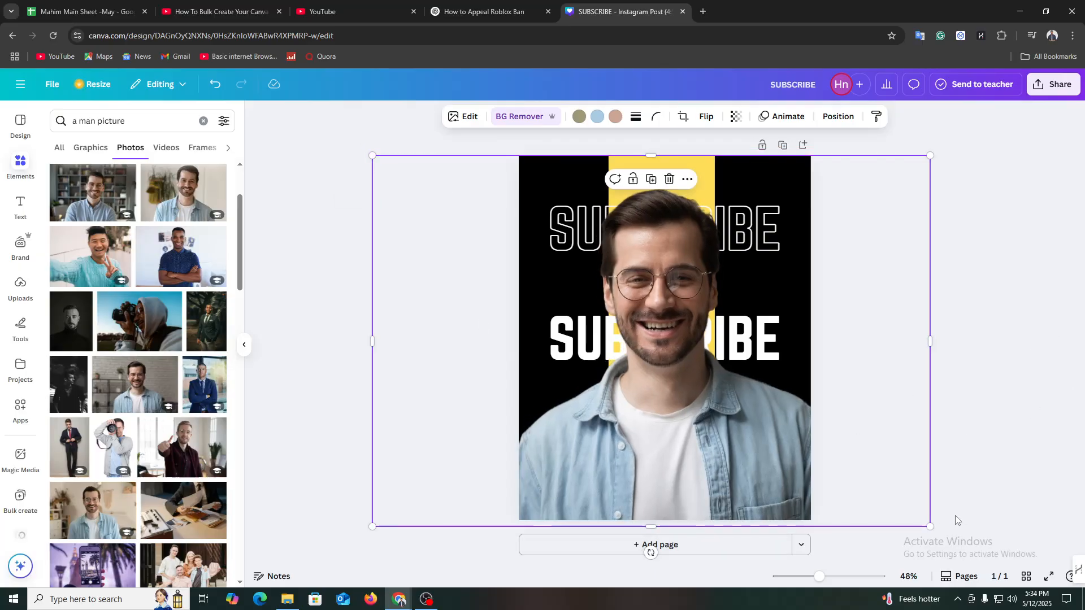
# - Shrink the man's photo slightly and align its lower edge with the bottom edge of the page
pyautogui.moveTo(926, 526); pyautogui.dragTo(916, 518)
pyautogui.moveTo(679, 491); pyautogui.dragTo(683, 491)
# - Adjust the man's photo by setting its temperature to -16 and its tint to 23
pyautogui.click(467, 122)
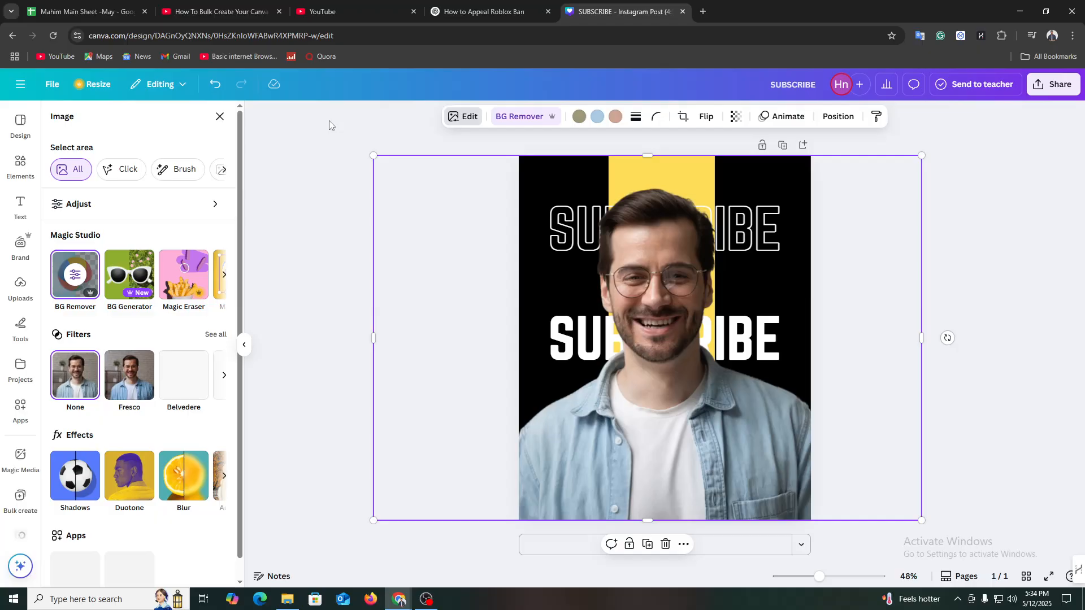
pyautogui.click(464, 119)
pyautogui.scroll(-1, 181, 350)
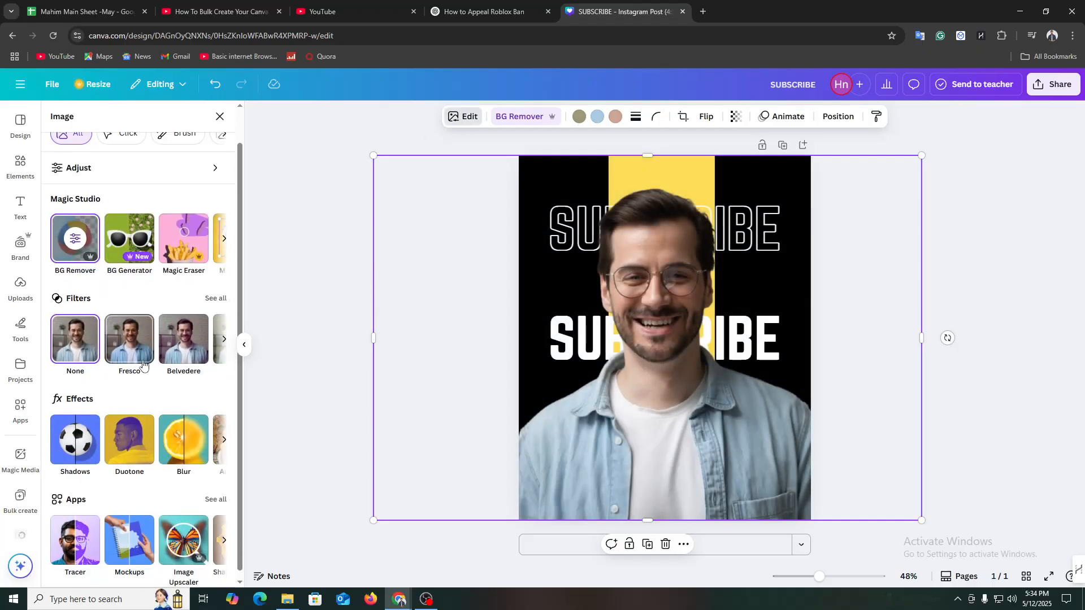
pyautogui.click(224, 435)
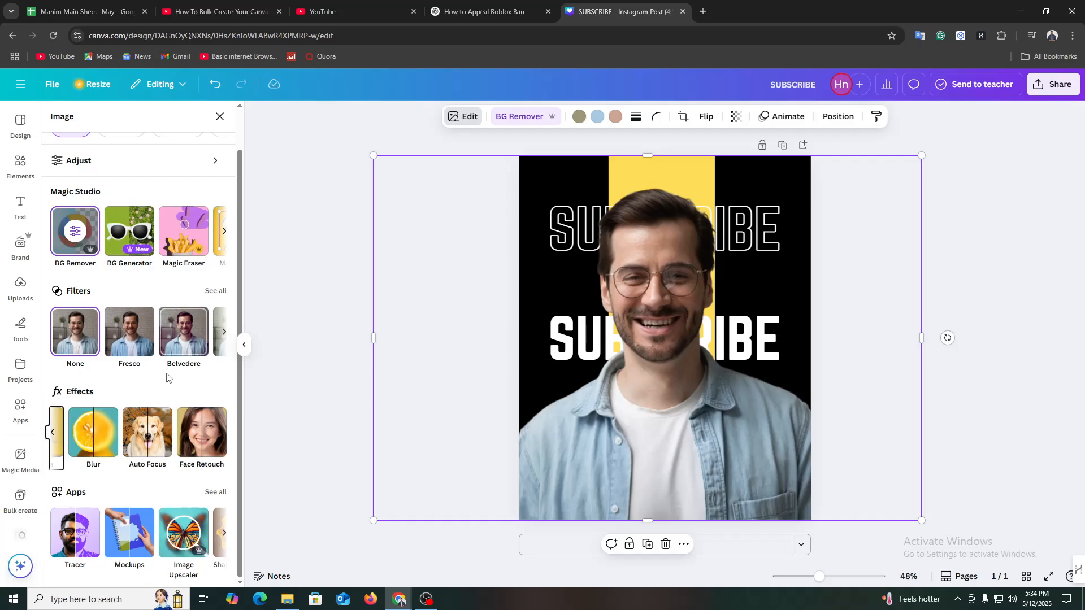
pyautogui.scroll(1, 166, 377)
pyautogui.click(107, 204)
pyautogui.click(122, 266)
pyautogui.moveTo(123, 273); pyautogui.dragTo(138, 306)
pyautogui.moveTo(123, 374)
pyautogui.mouseDown()
pyautogui.moveTo(133, 375)
pyautogui.moveTo(124, 378)
pyautogui.mouseUp()
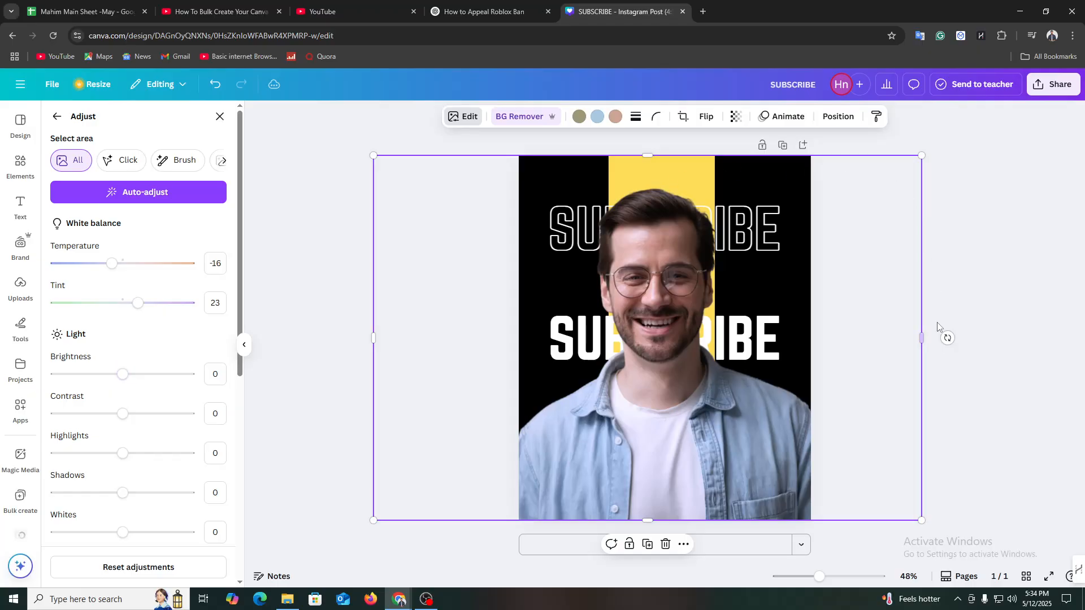
# - Crop both sides of the man's photo so its frame matches the width of the page
pyautogui.moveTo(924, 338); pyautogui.dragTo(811, 339)
pyautogui.moveTo(374, 338); pyautogui.dragTo(518, 330)
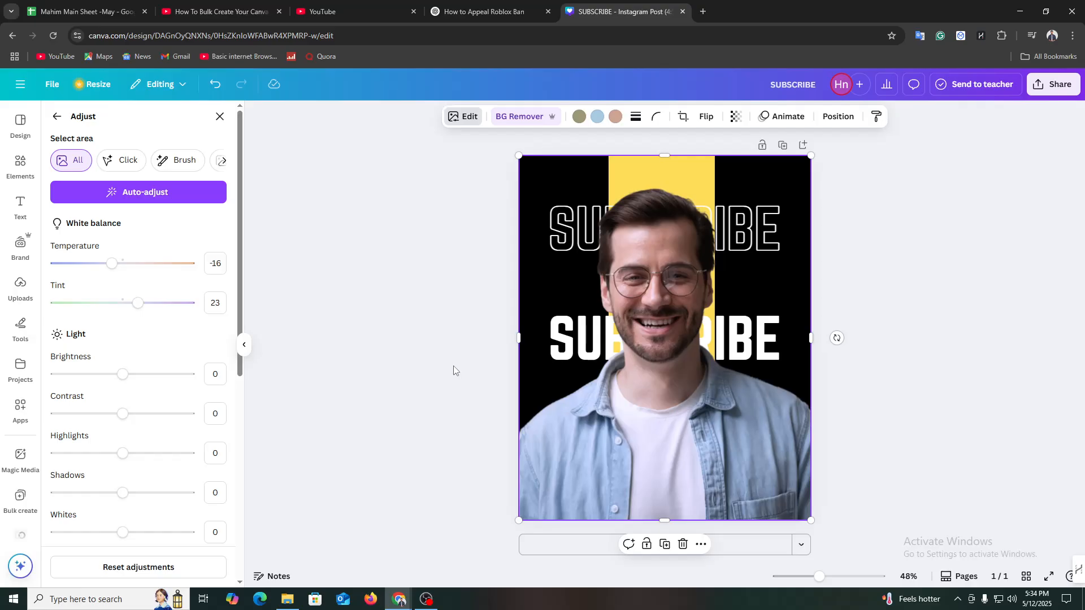
# - Switch to ChatGPT, ask for 10 motivational quotes in a new chat, and copy the resulting list
pyautogui.click(455, 10)
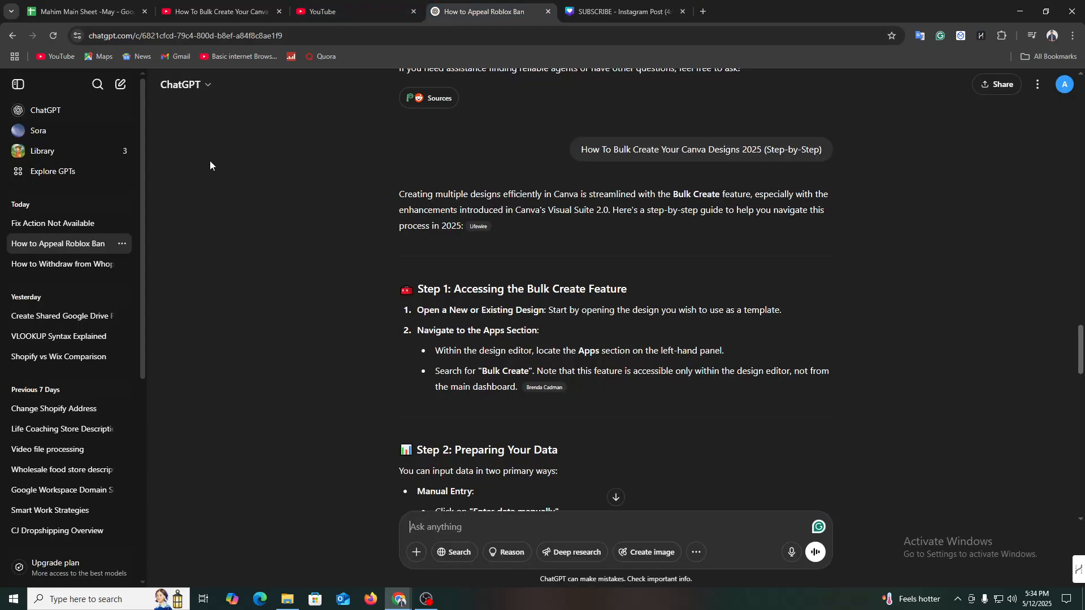
pyautogui.click(40, 110)
pyautogui.click(18, 84)
pyautogui.click(40, 85)
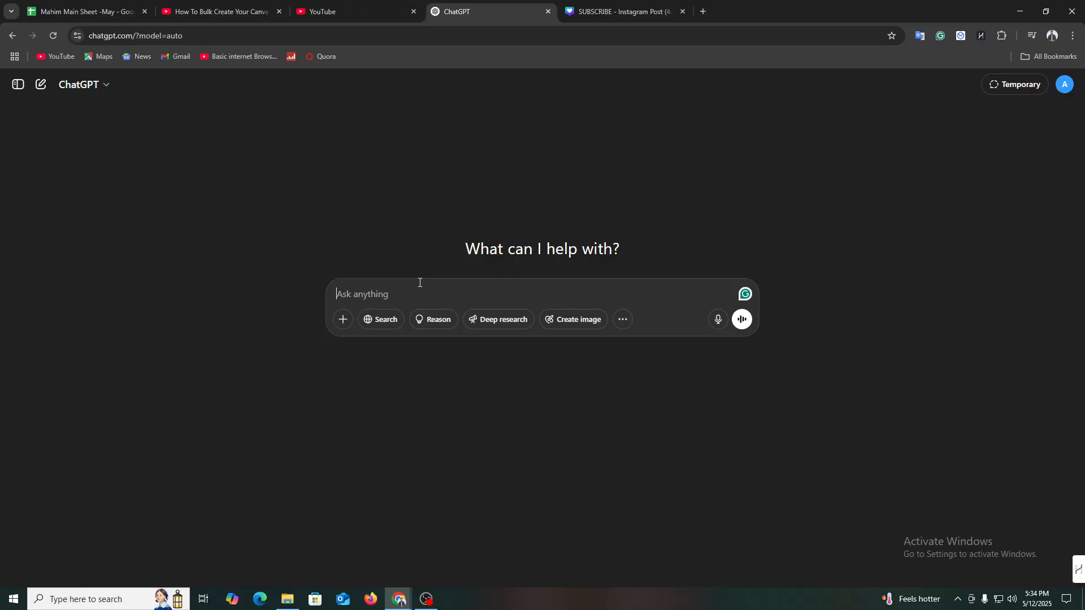
pyautogui.write('Give me 10 motivational quest')
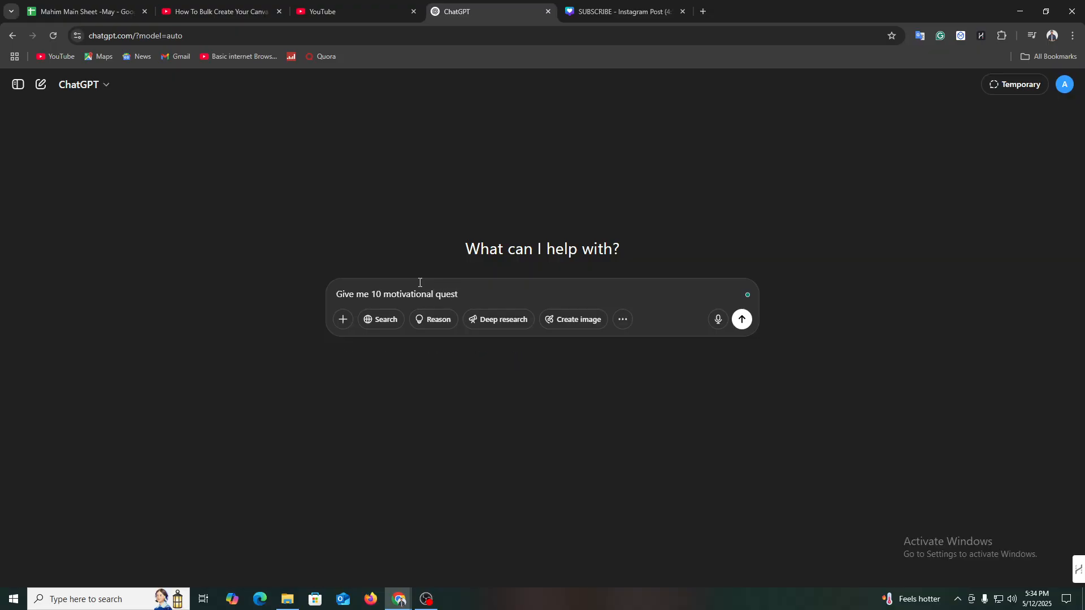
pyautogui.press('Return')
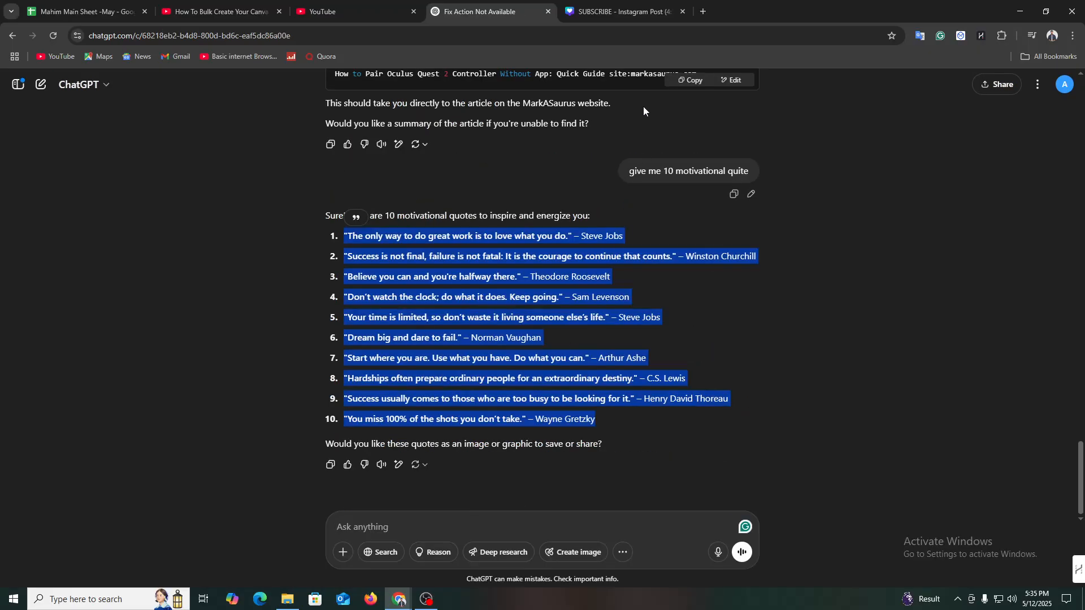
# - Switch back to the Canva design and widen the yellow vertical band behind the man on both sides
pyautogui.click(622, 11)
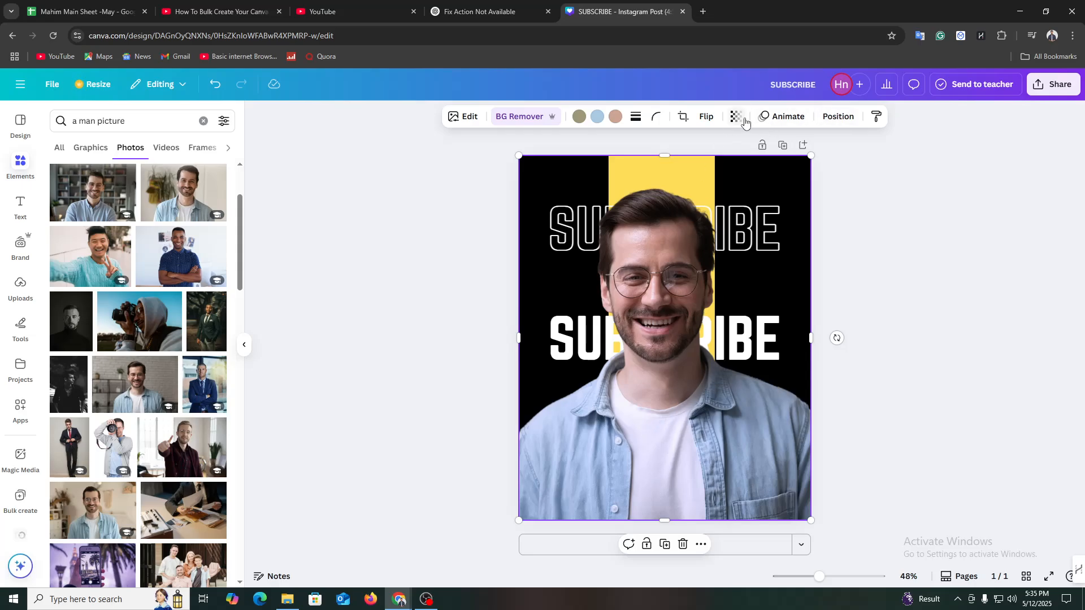
pyautogui.click(999, 291)
pyautogui.click(726, 431)
pyautogui.click(838, 119)
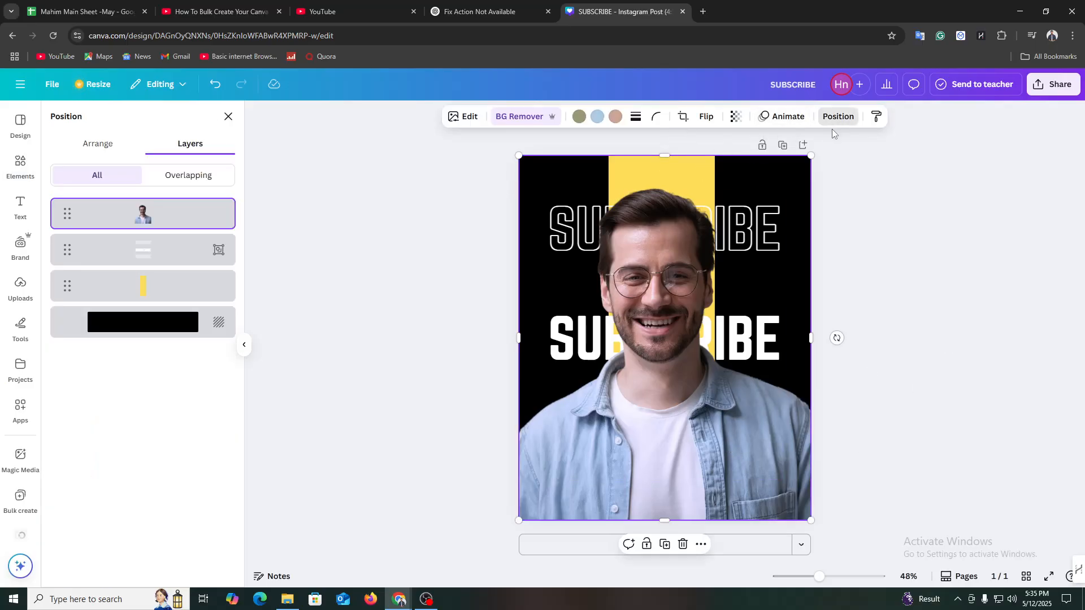
pyautogui.click(142, 294)
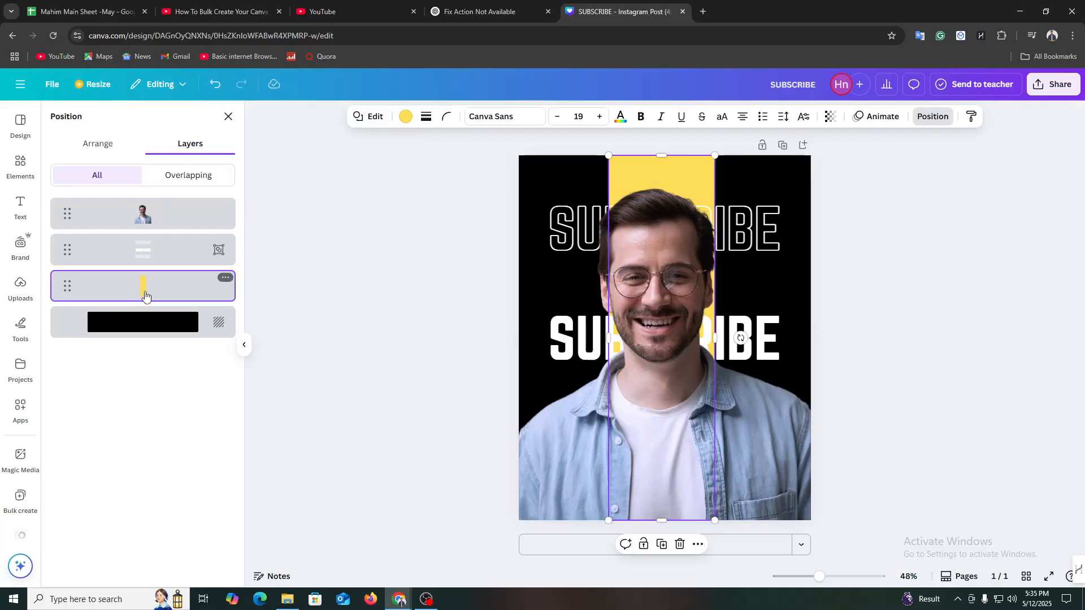
pyautogui.moveTo(714, 338); pyautogui.dragTo(737, 338)
pyautogui.moveTo(609, 338); pyautogui.dragTo(589, 337)
pyautogui.click(475, 298)
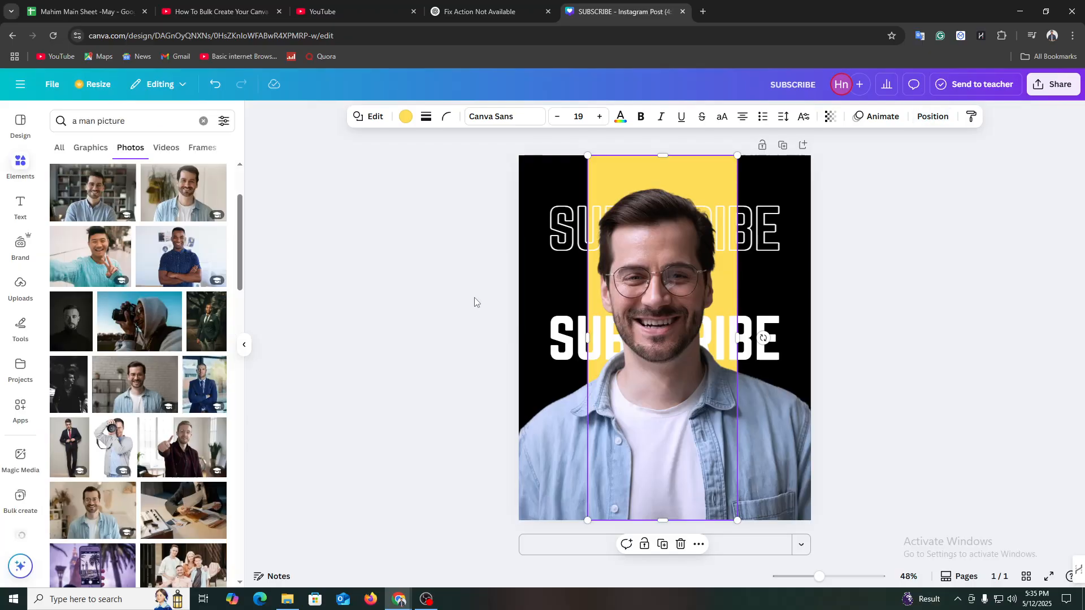
pyautogui.click(475, 302)
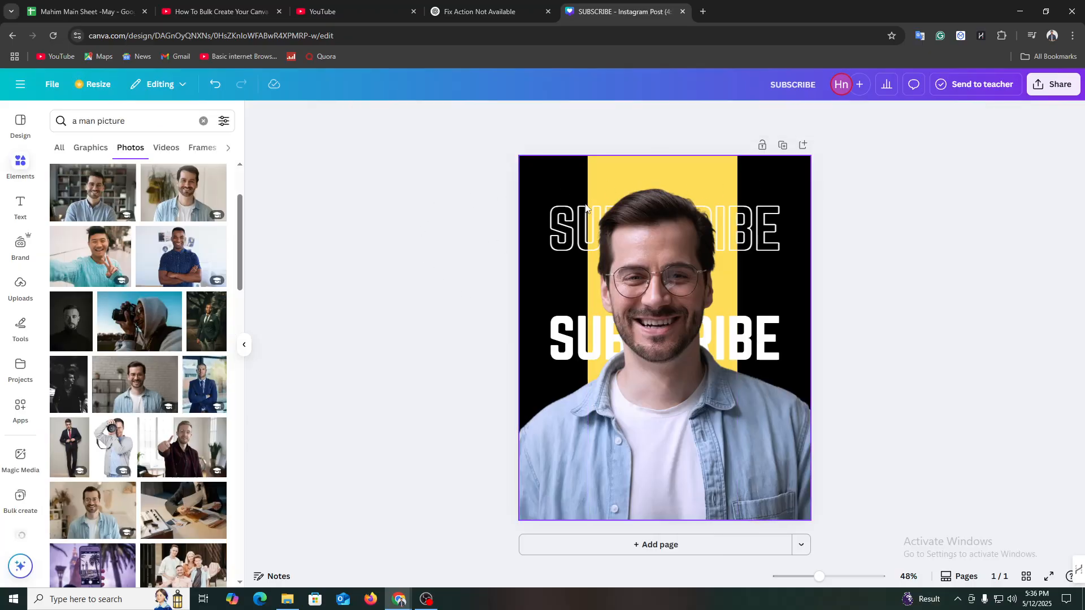
# - Add a text box, enlarge its text to about 64.4, and place it across the man's shirt near the page's lower edge
pyautogui.click(673, 485)
pyautogui.click(20, 207)
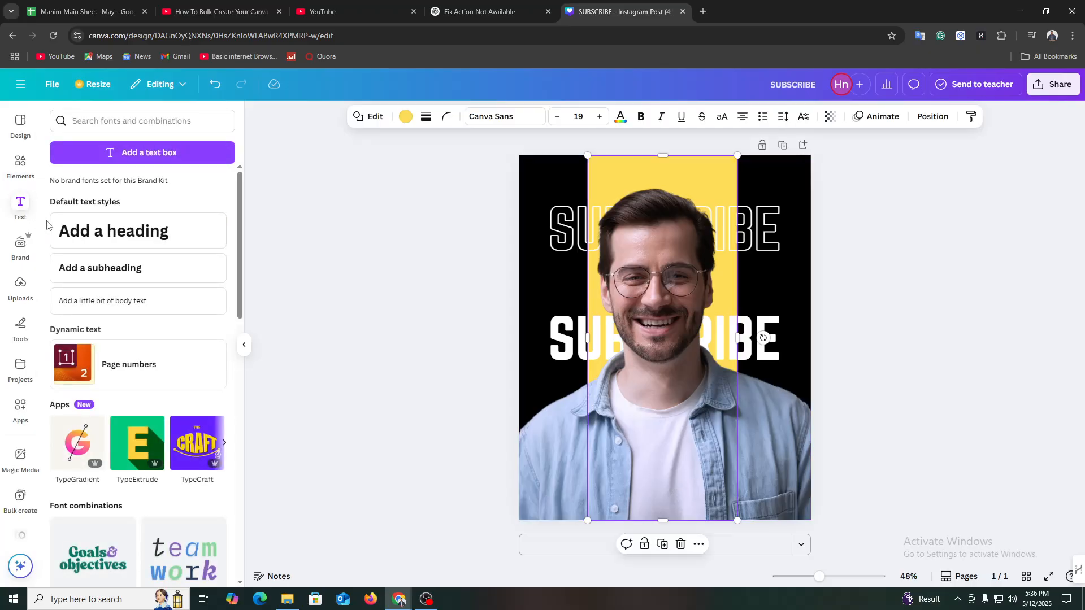
pyautogui.click(142, 153)
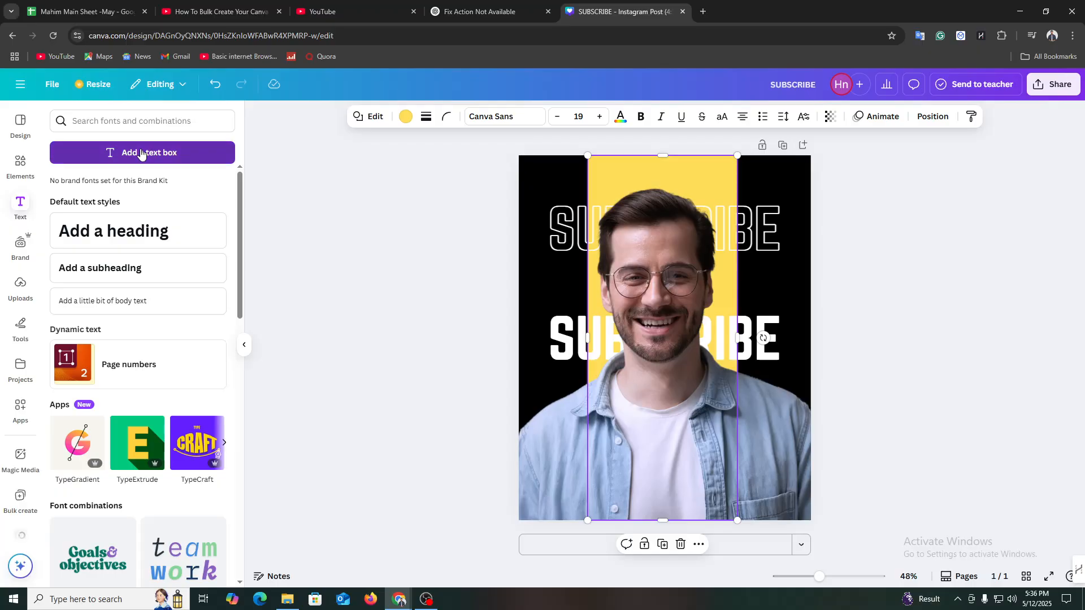
pyautogui.click(938, 366)
pyautogui.moveTo(718, 339); pyautogui.dragTo(727, 396)
pyautogui.moveTo(791, 286); pyautogui.dragTo(656, 412)
pyautogui.moveTo(656, 457); pyautogui.dragTo(785, 455)
pyautogui.click(762, 414)
pyautogui.moveTo(699, 432); pyautogui.dragTo(694, 483)
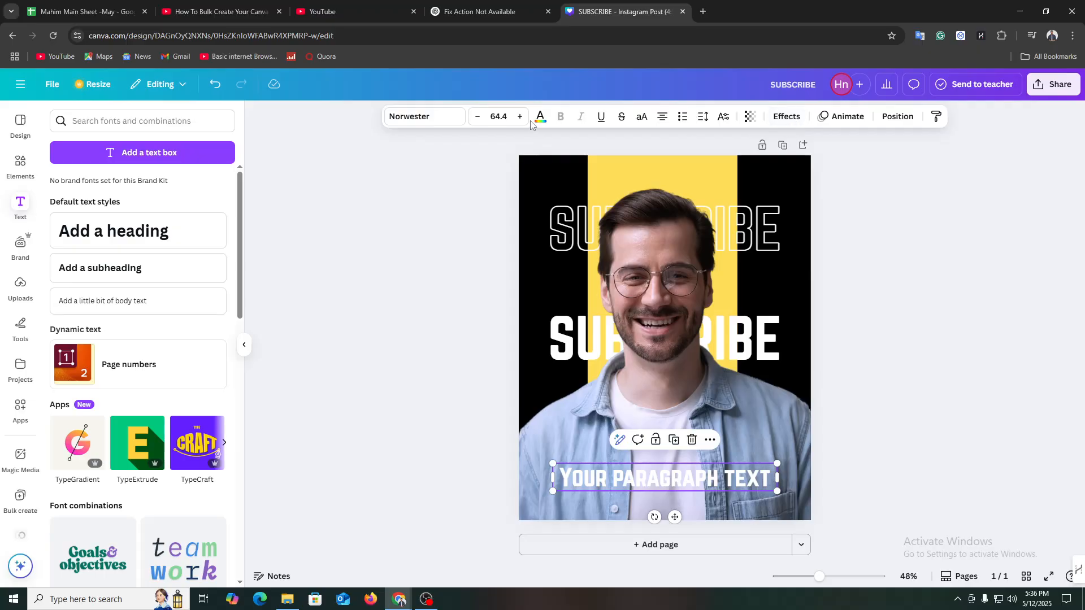
# - Apply a black Outline effect to the "Your paragraph text" text box
pyautogui.click(784, 119)
pyautogui.click(224, 255)
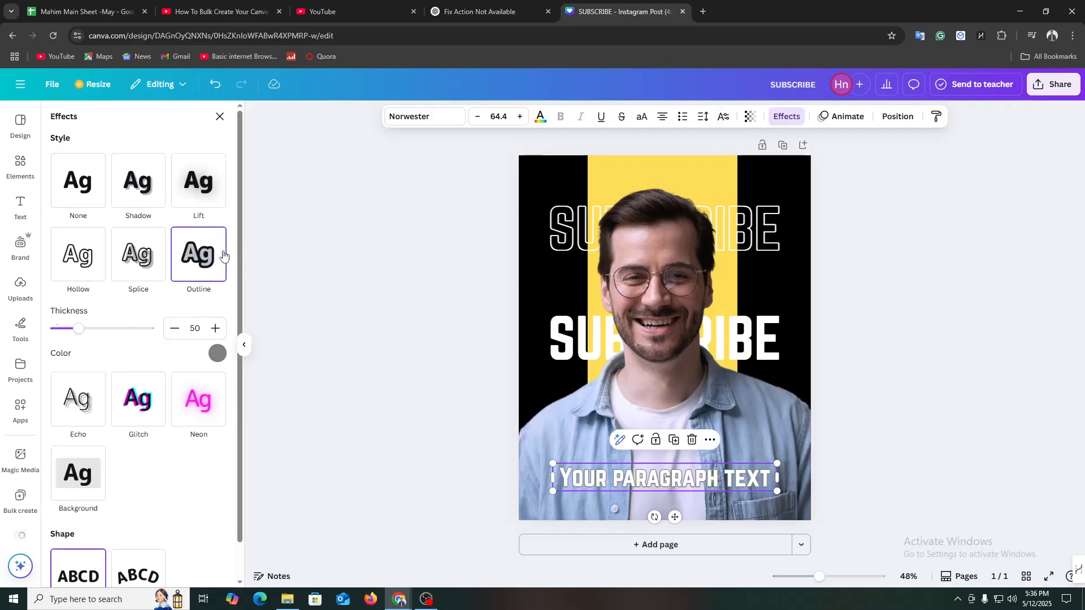
pyautogui.click(217, 353)
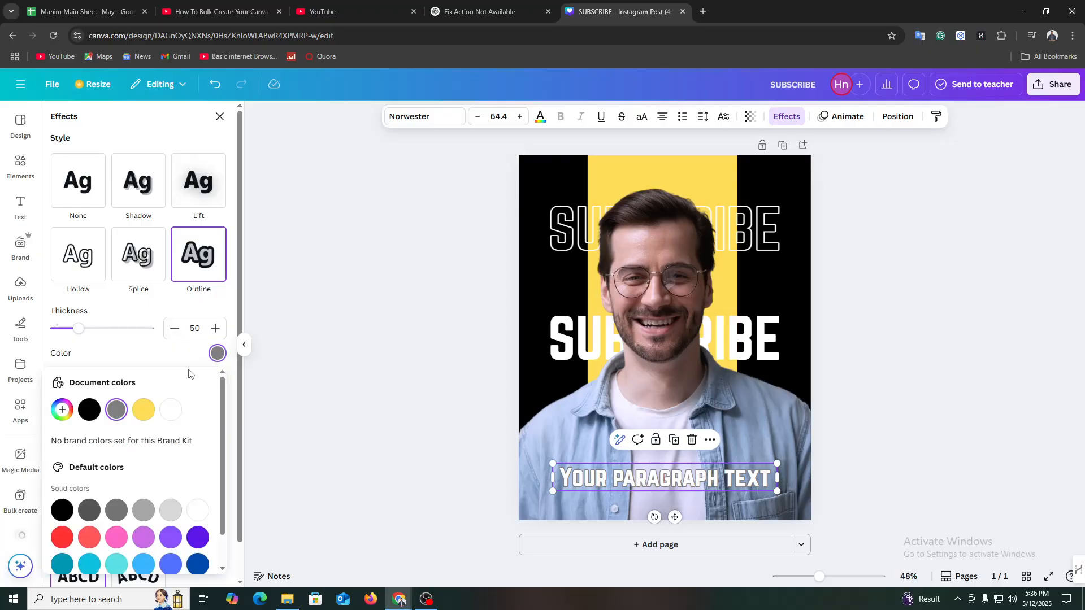
pyautogui.click(89, 409)
pyautogui.click(144, 349)
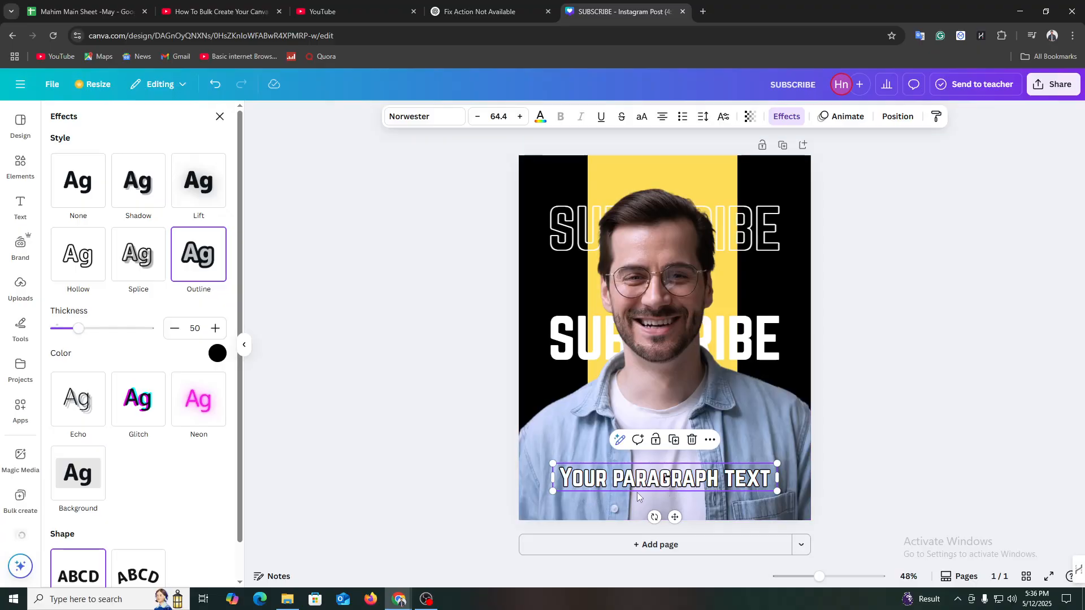
pyautogui.click(786, 116)
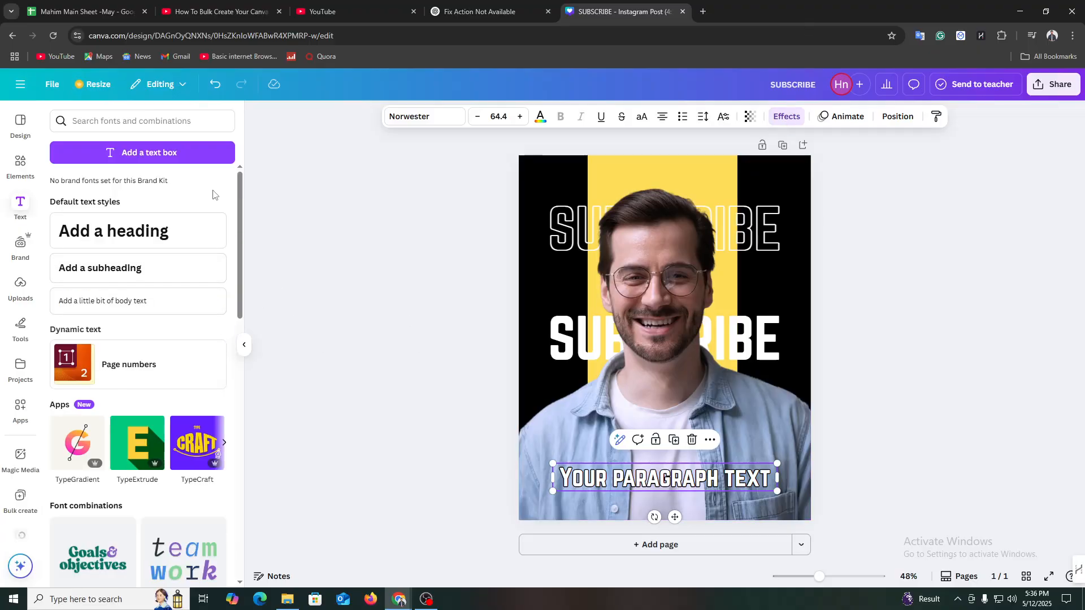
# - Search the Canva apps for "Bulks"
pyautogui.click(22, 411)
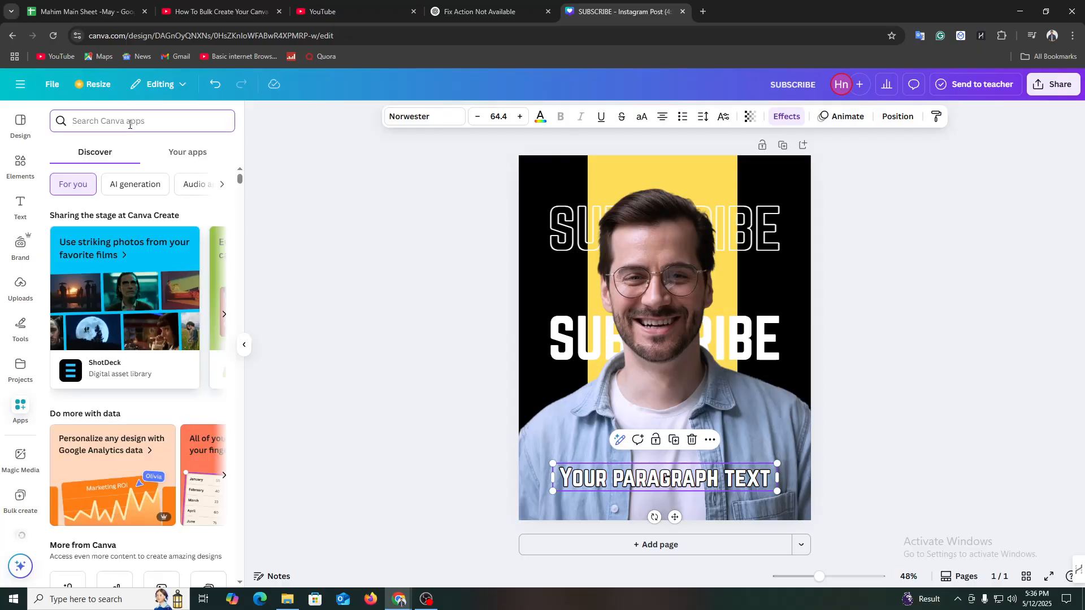
pyautogui.write('Bulks')
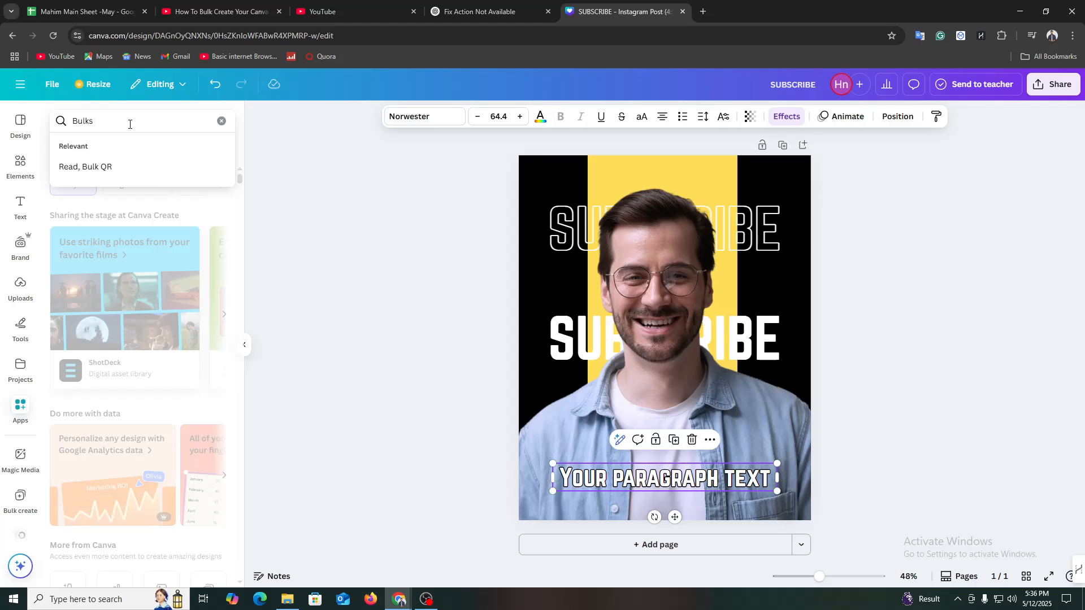
pyautogui.press('Return')
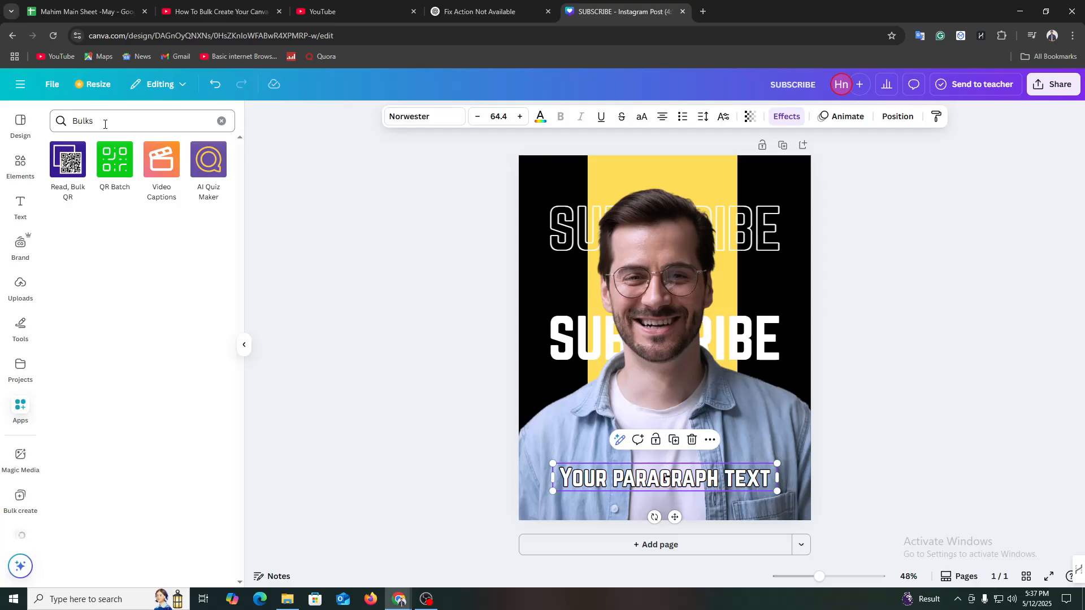
# - Start manual data entry in Bulk create and clear the sample data from the table
pyautogui.click(30, 505)
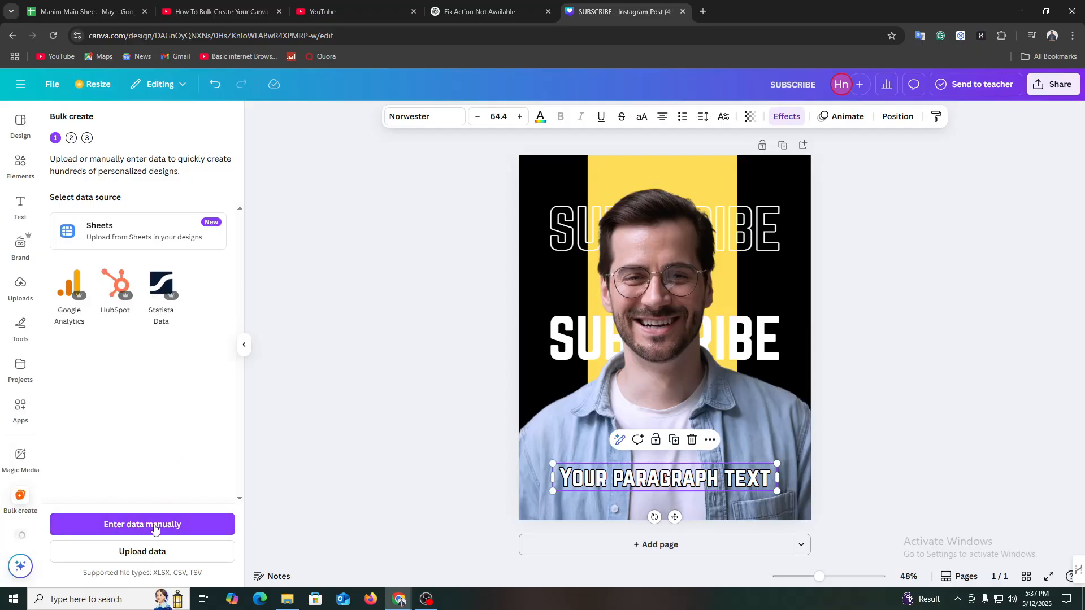
pyautogui.click(123, 528)
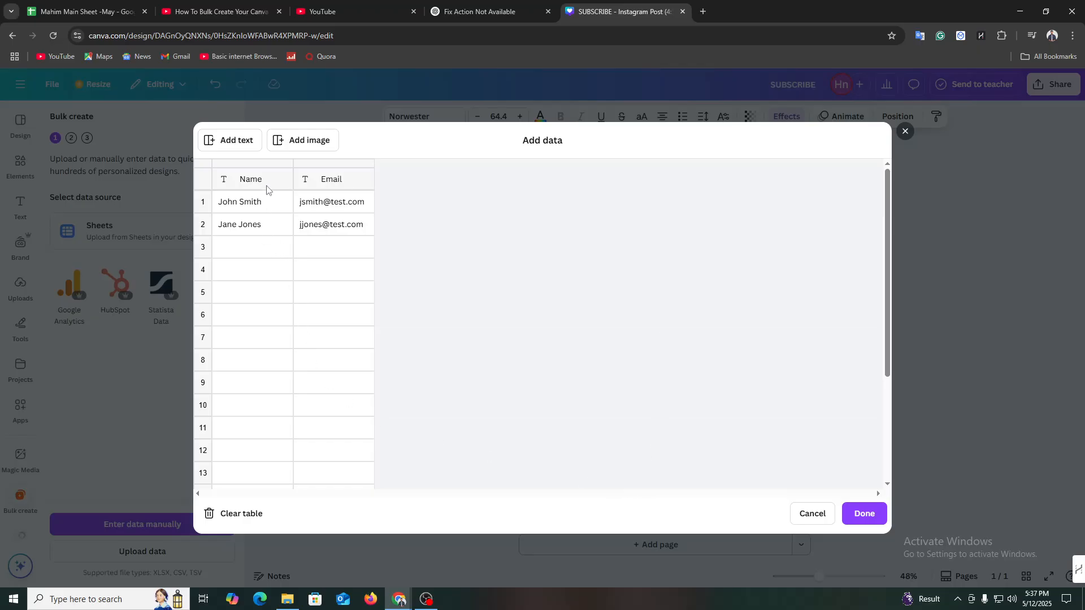
pyautogui.click(328, 179)
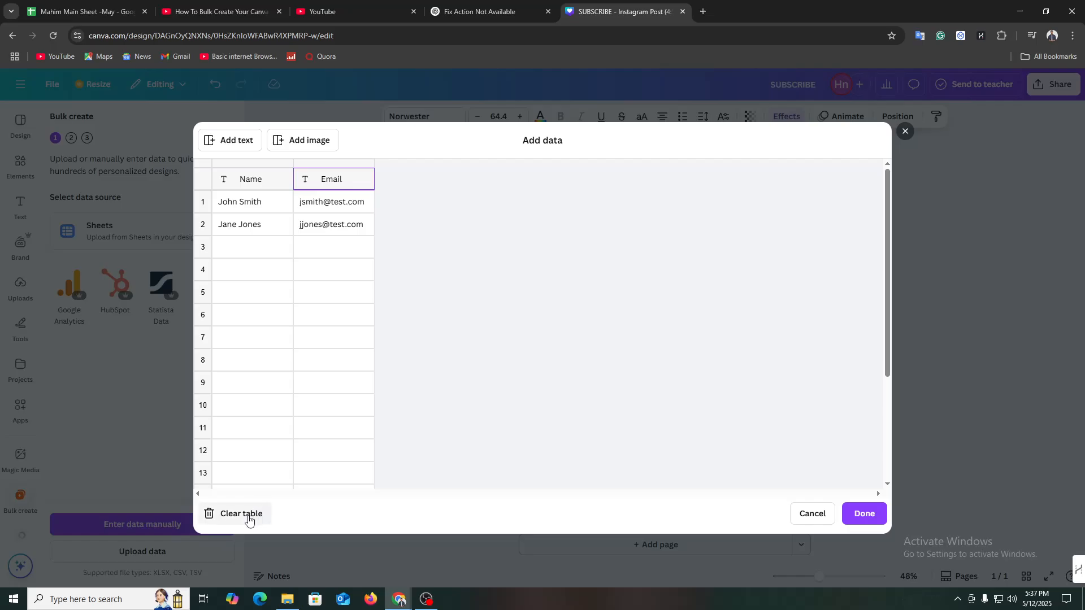
pyautogui.click(249, 516)
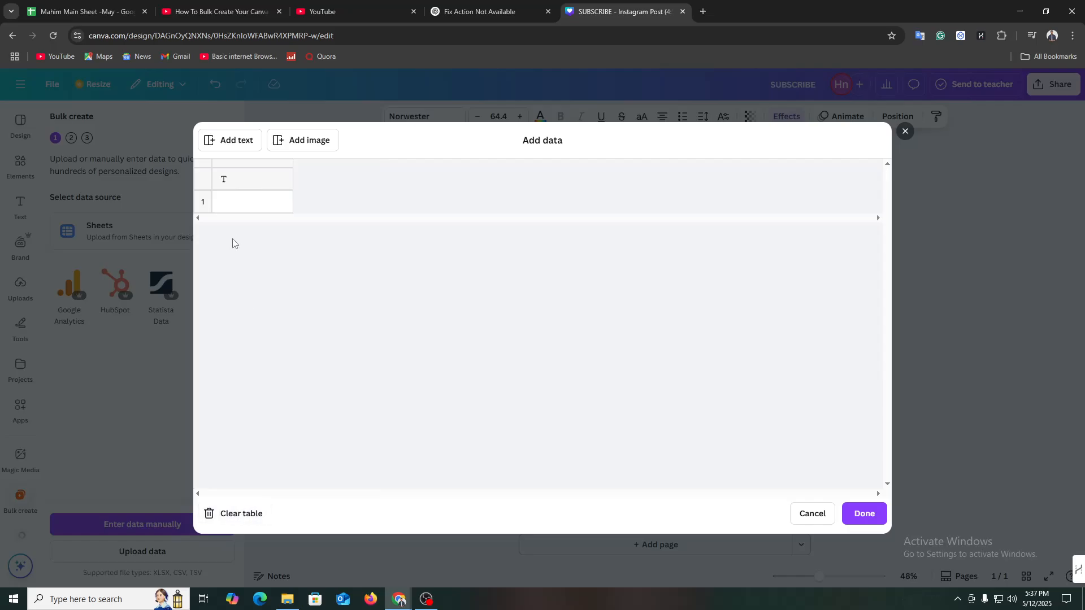
# - Name the text column "Quet", paste the copied motivational quotes into its rows, and save the data table
pyautogui.click(255, 180)
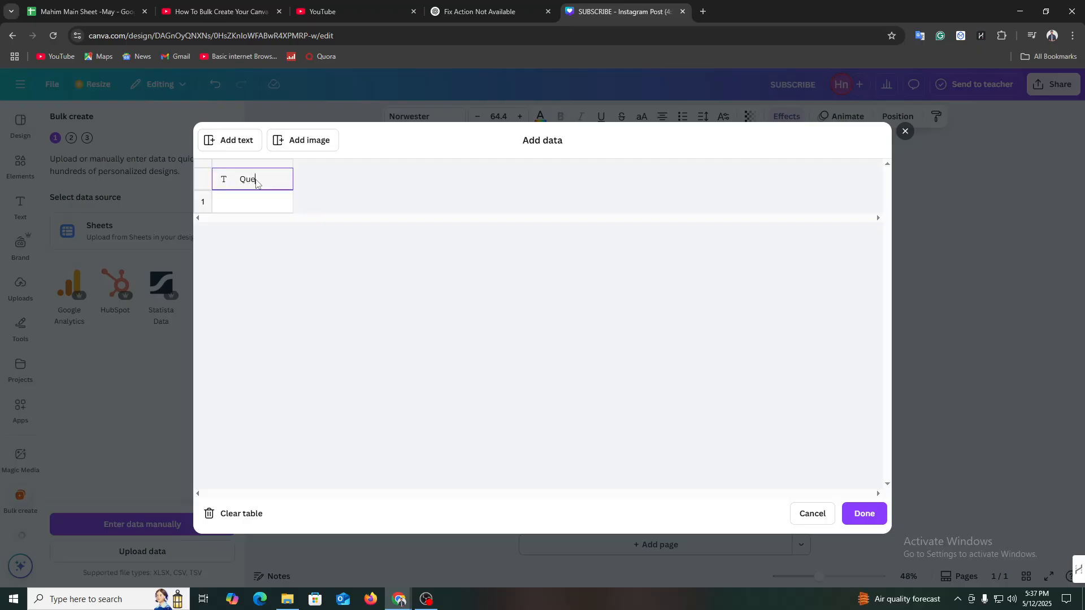
pyautogui.click(250, 204)
pyautogui.hotkey('ctrl', 'v')
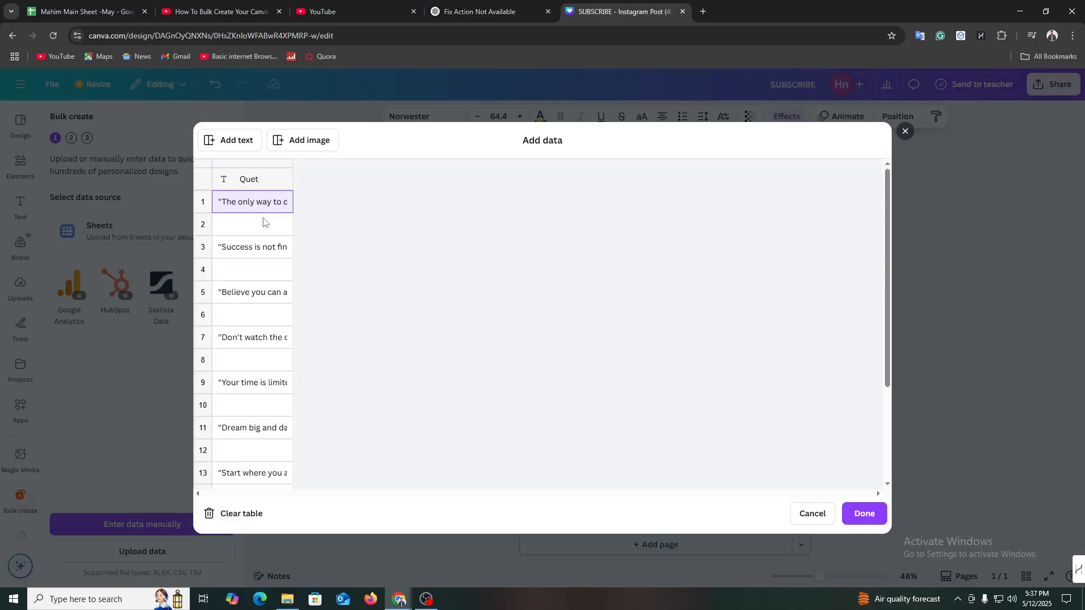
pyautogui.scroll(-3, 249, 395)
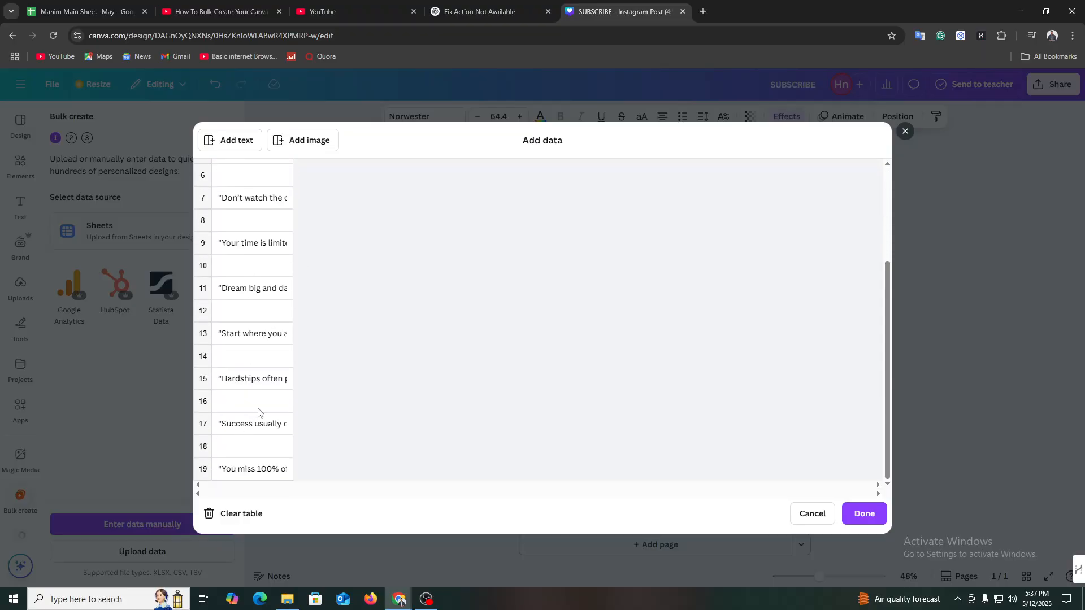
pyautogui.scroll(3, 258, 412)
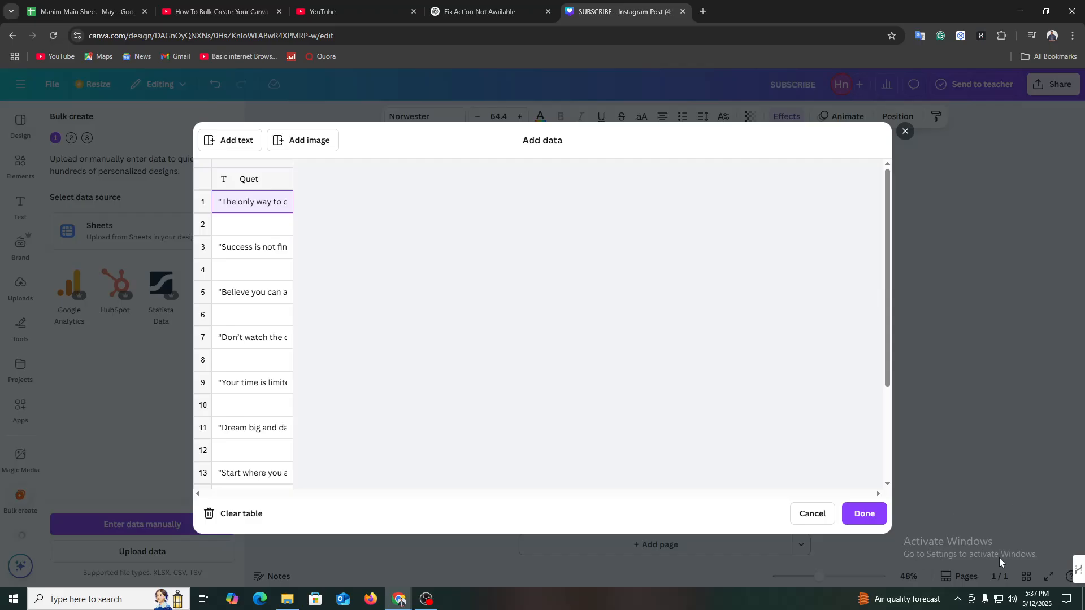
pyautogui.click(863, 514)
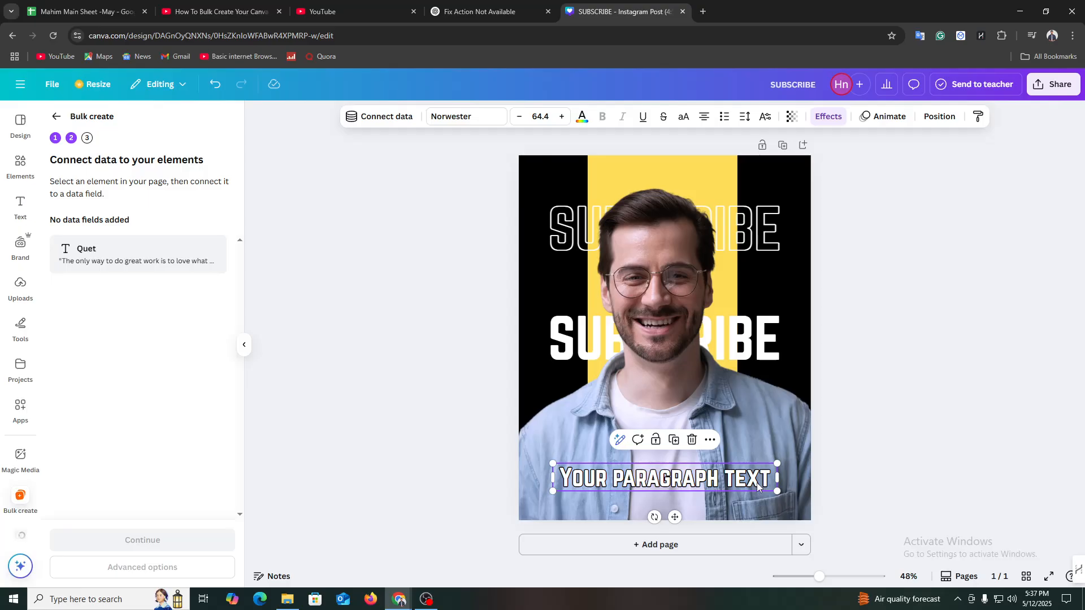
# - Connect the "Your paragraph text" text box to the Quet data field
pyautogui.rightClick(705, 483)
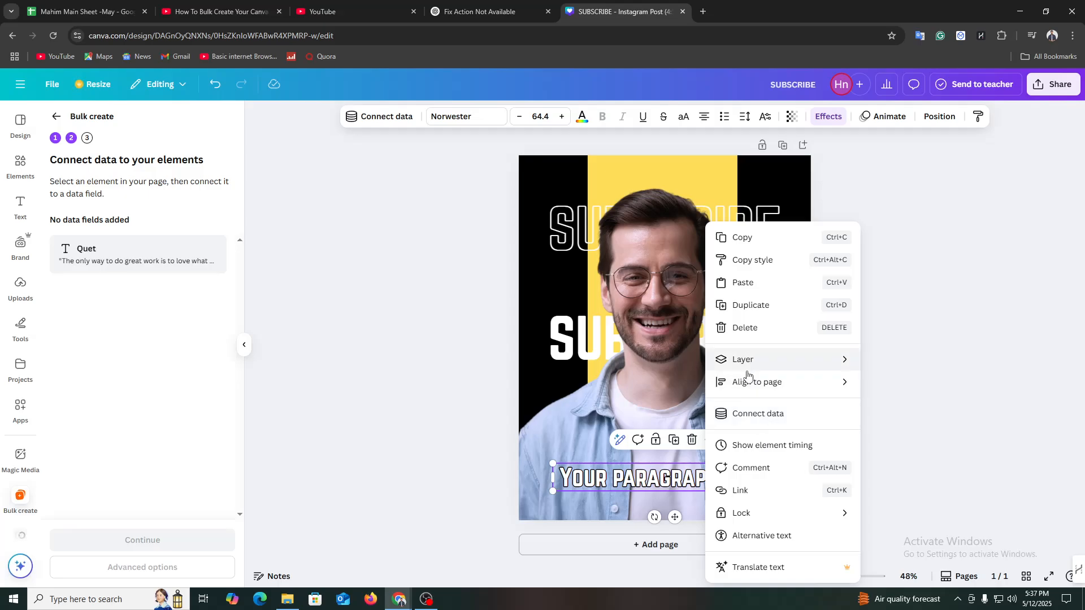
pyautogui.click(757, 413)
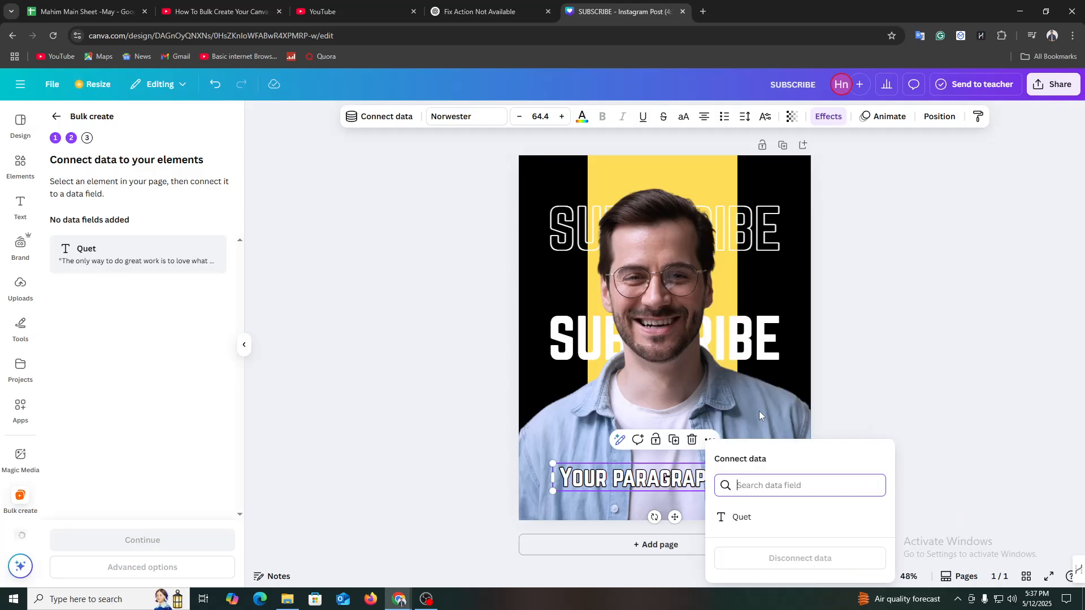
pyautogui.click(761, 524)
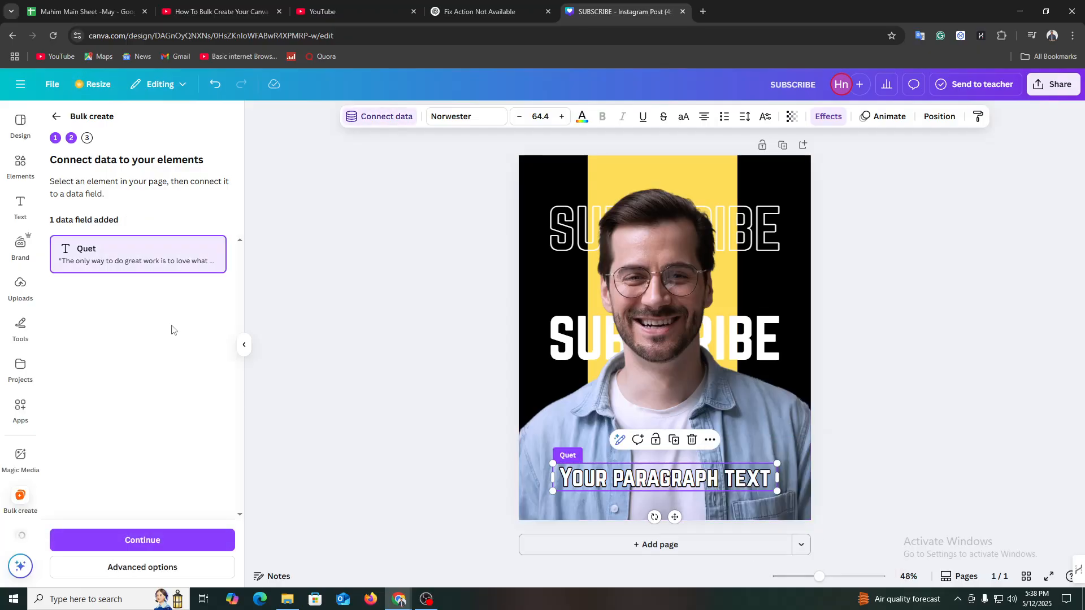
# - Continue to applying the data, keep all ten quotes selected, and generate the 10 designs
pyautogui.click(161, 543)
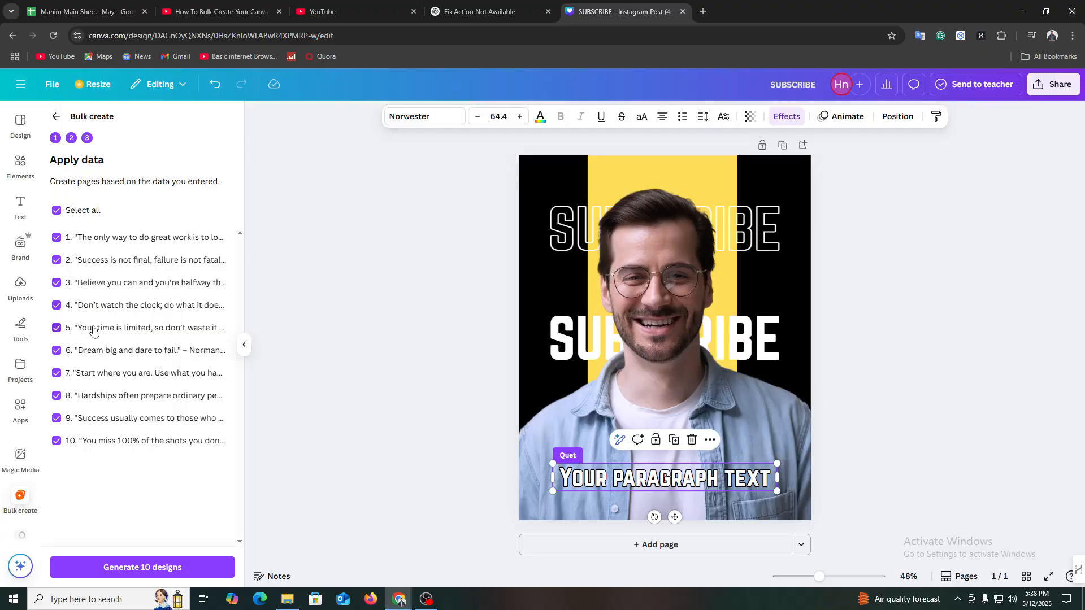
pyautogui.click(56, 329)
pyautogui.click(57, 329)
pyautogui.click(143, 573)
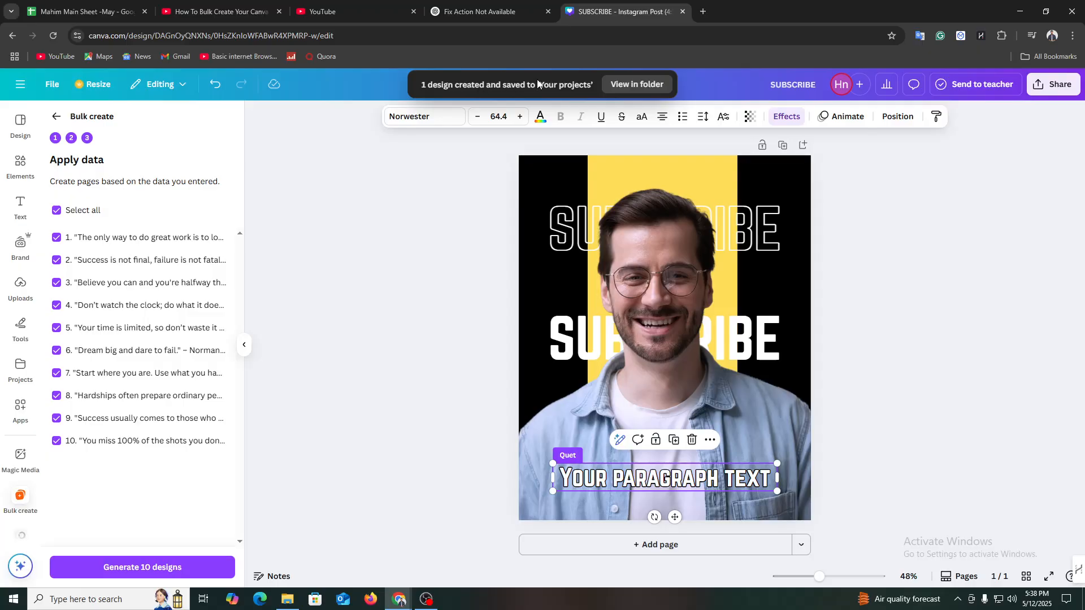
# - Open the generated "(Bulk 1) SUBSCRIBE" design from the projects folder and check the quotes on its first pages
pyautogui.click(649, 85)
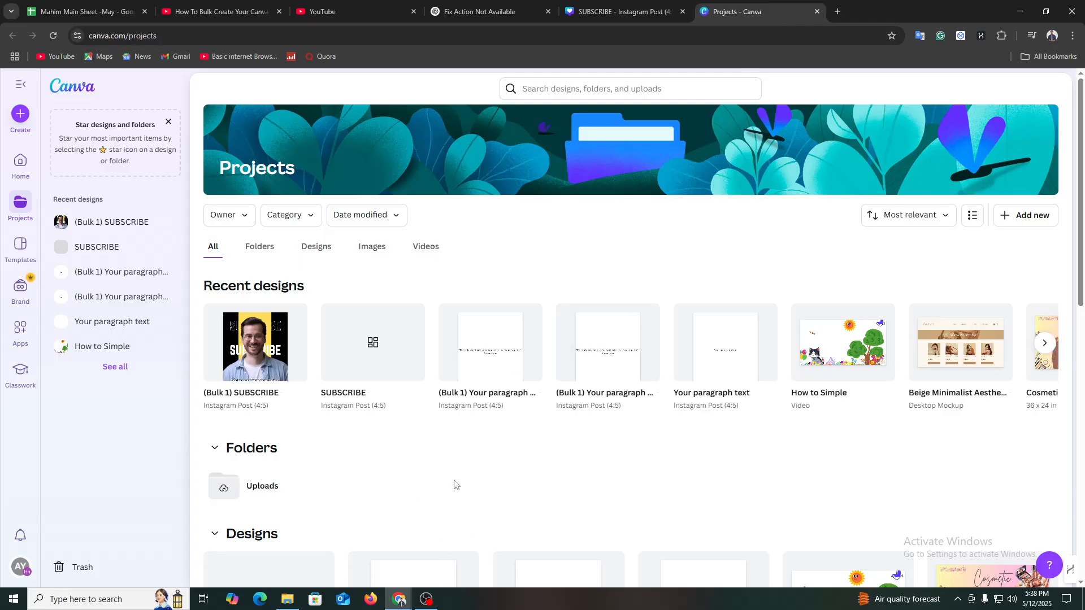
pyautogui.click(243, 368)
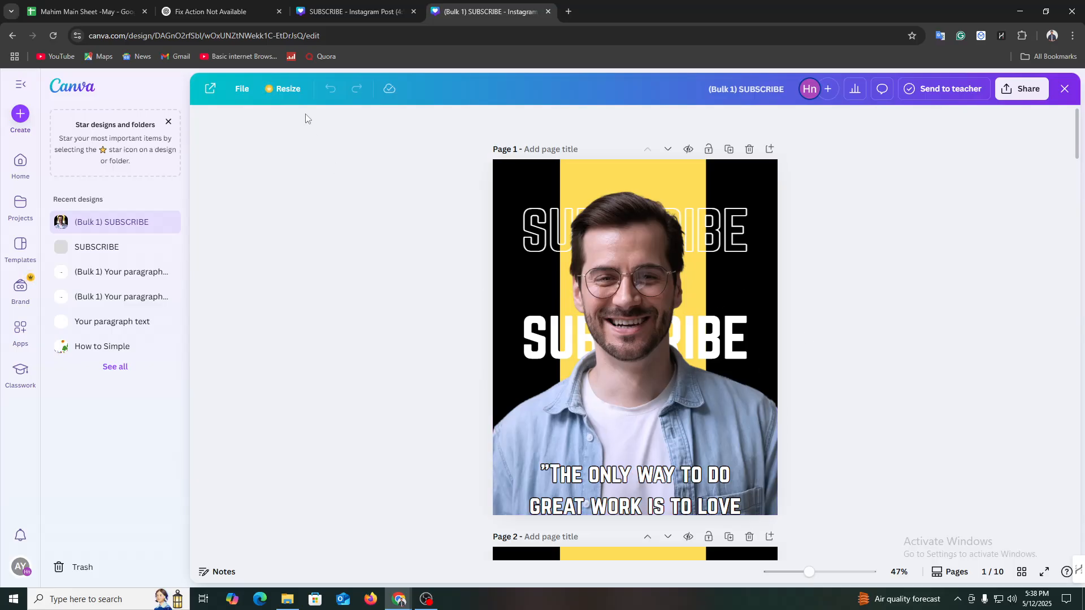
pyautogui.scroll(-6, 432, 381)
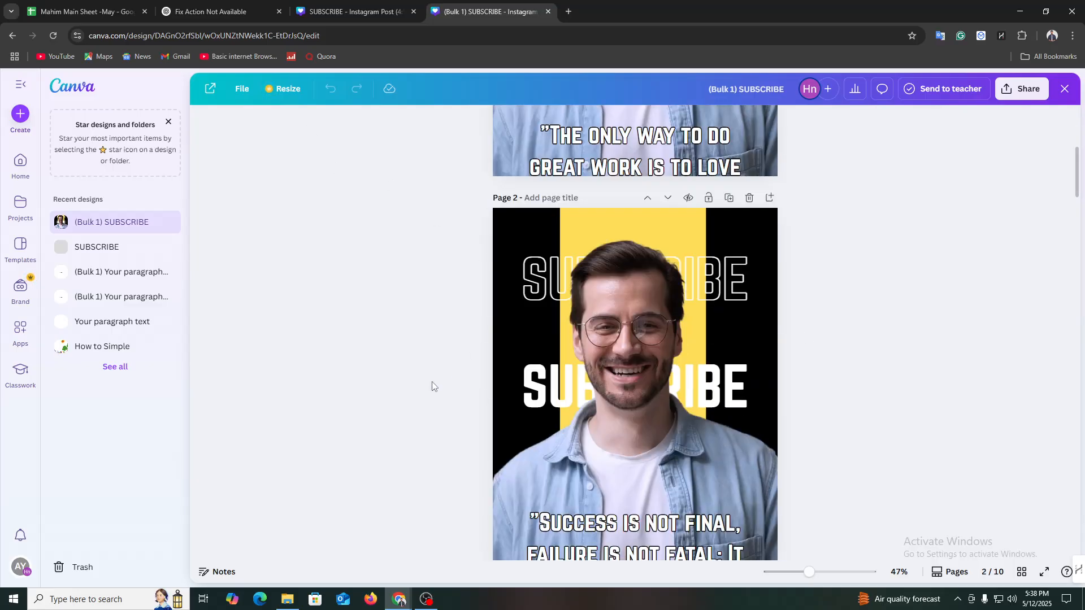
pyautogui.scroll(-8, 432, 386)
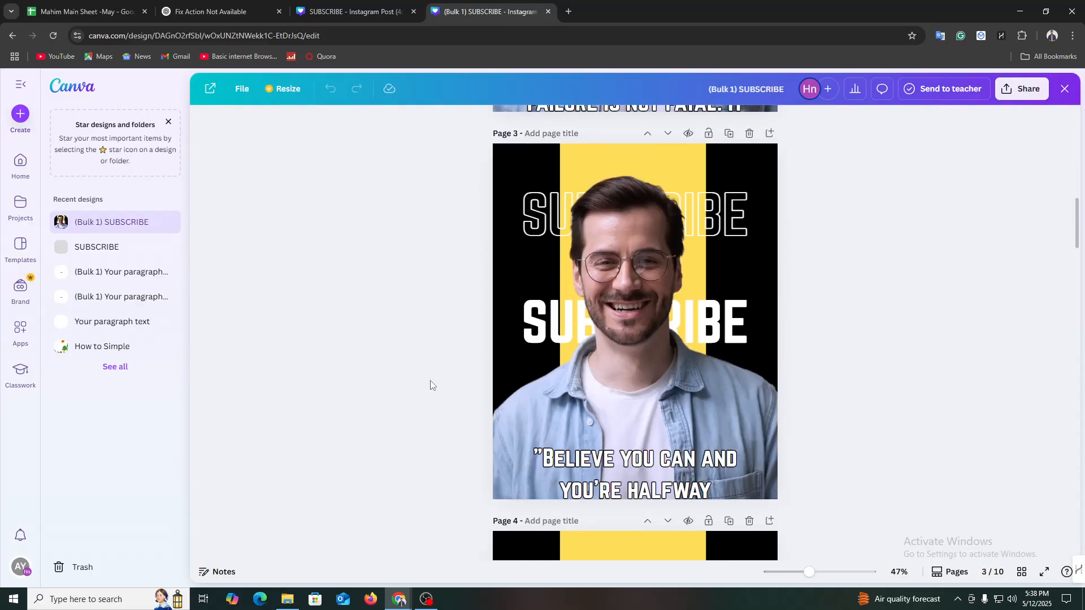
pyautogui.scroll(-2, 430, 385)
pyautogui.moveTo(661, 370); pyautogui.dragTo(458, 284)
pyautogui.scroll(-3, 604, 445)
pyautogui.scroll(-4, 605, 446)
pyautogui.click(874, 440)
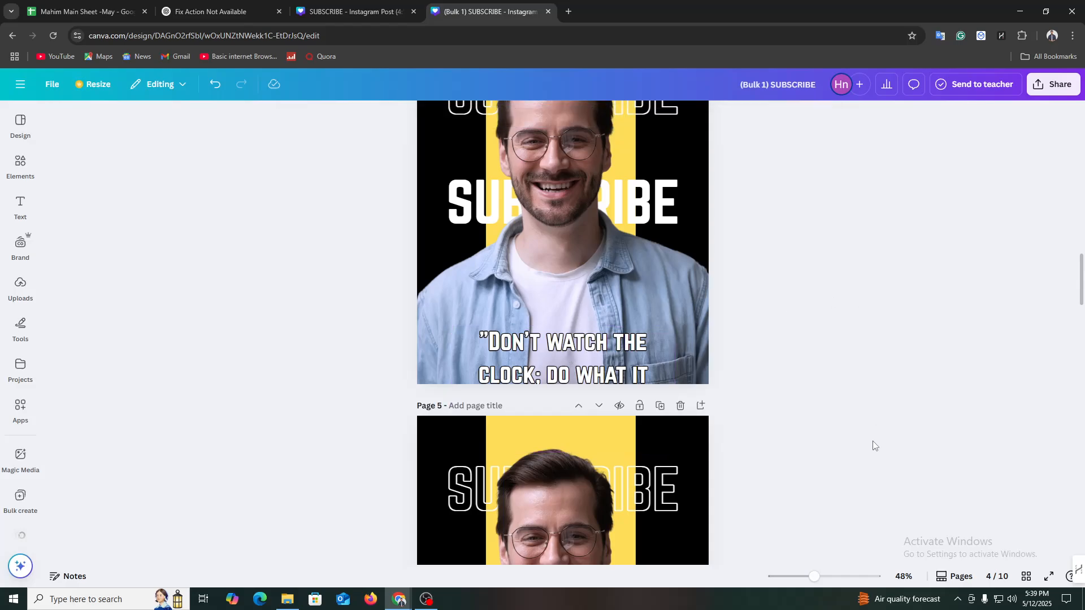
# - Reduce the font size of the "Your time is limited" quote on page 5 to 45.4
pyautogui.scroll(-6, 874, 443)
pyautogui.click(565, 415)
pyautogui.click(377, 118)
pyautogui.click(376, 118)
pyautogui.click(376, 117)
pyautogui.click(376, 117)
pyautogui.click(376, 117)
pyautogui.click(377, 117)
pyautogui.click(376, 117)
pyautogui.click(376, 118)
pyautogui.click(376, 117)
pyautogui.click(376, 117)
pyautogui.click(376, 117)
pyautogui.click(377, 118)
pyautogui.click(376, 118)
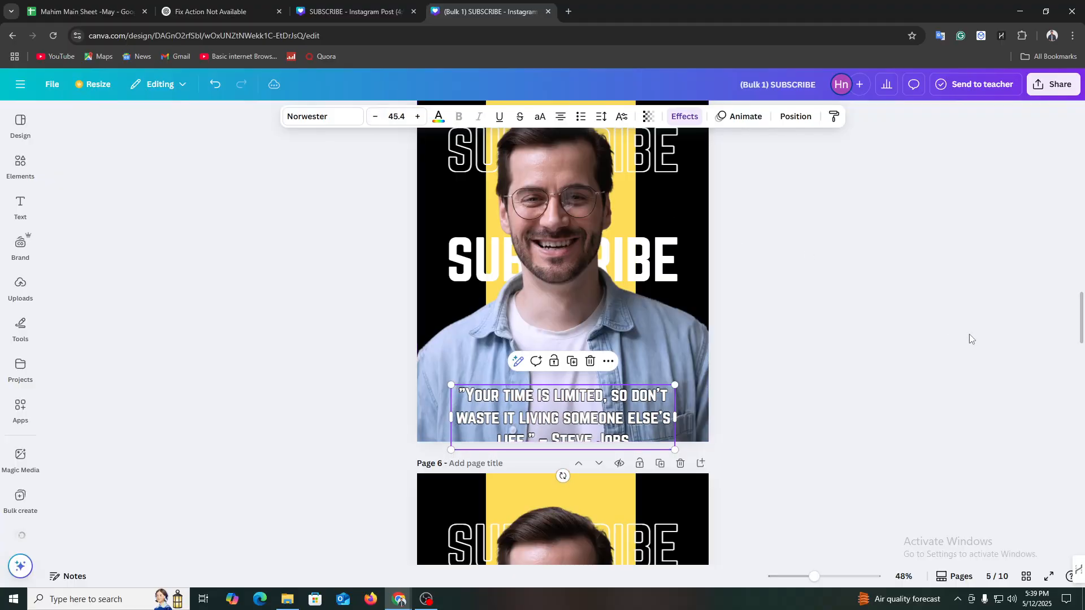
pyautogui.click(967, 402)
# - Examine how the quotes fit on the remaining pages through page 10, and recheck the first two pages
pyautogui.scroll(-4, 960, 412)
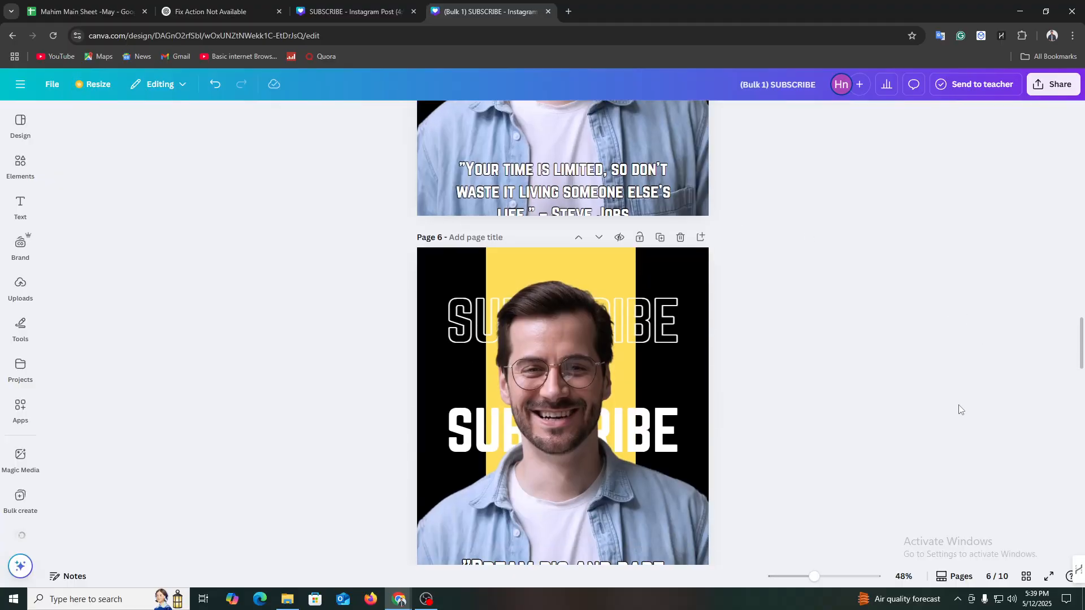
pyautogui.scroll(-4, 959, 409)
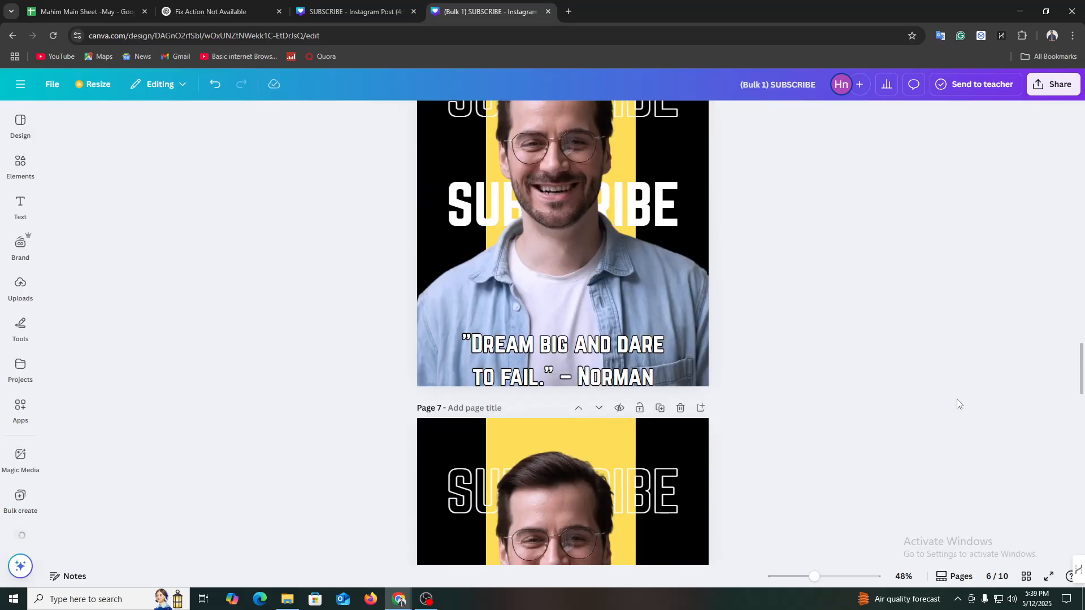
pyautogui.scroll(-2, 957, 399)
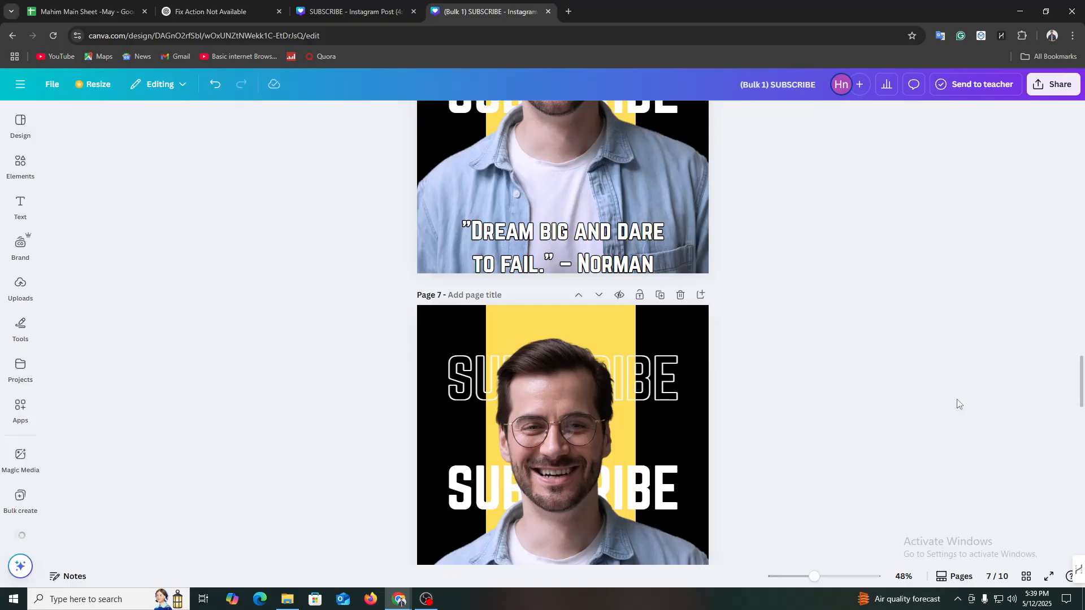
pyautogui.scroll(-17, 951, 441)
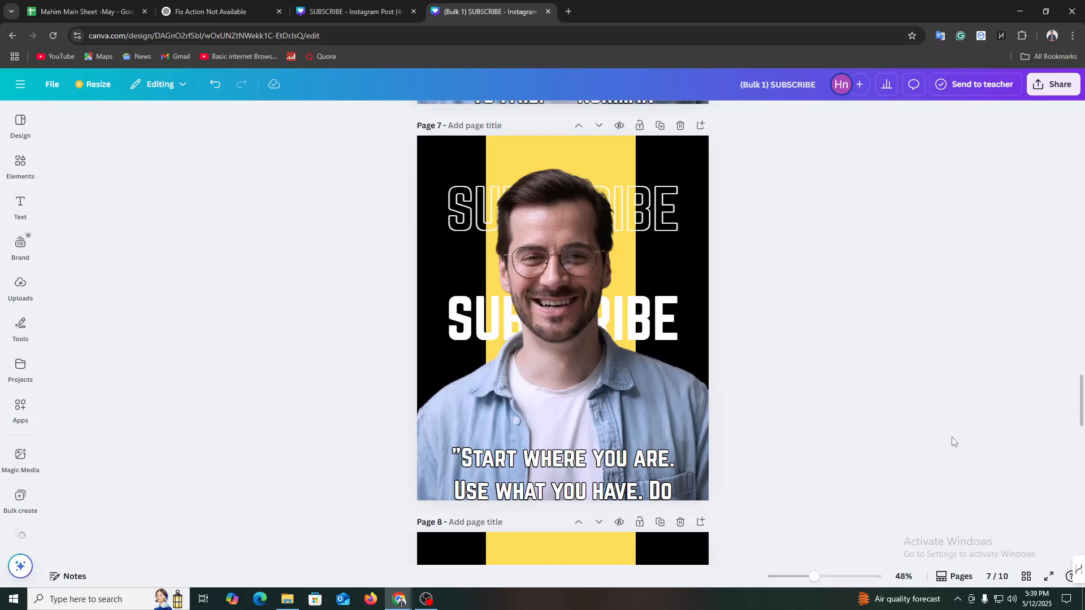
pyautogui.scroll(-7, 788, 391)
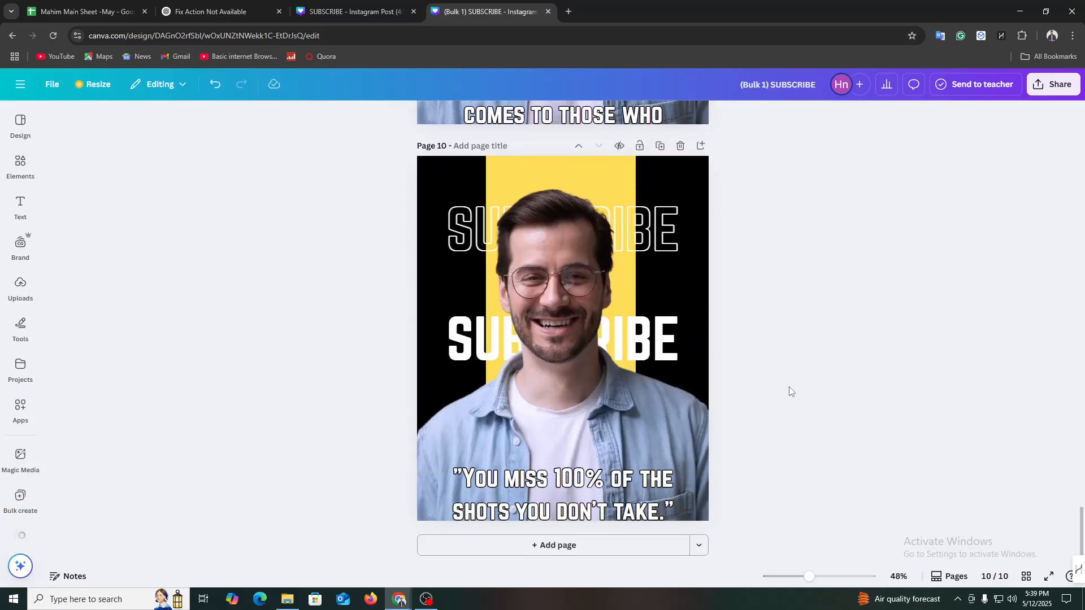
pyautogui.scroll(14, 785, 430)
pyautogui.middleClick(799, 429)
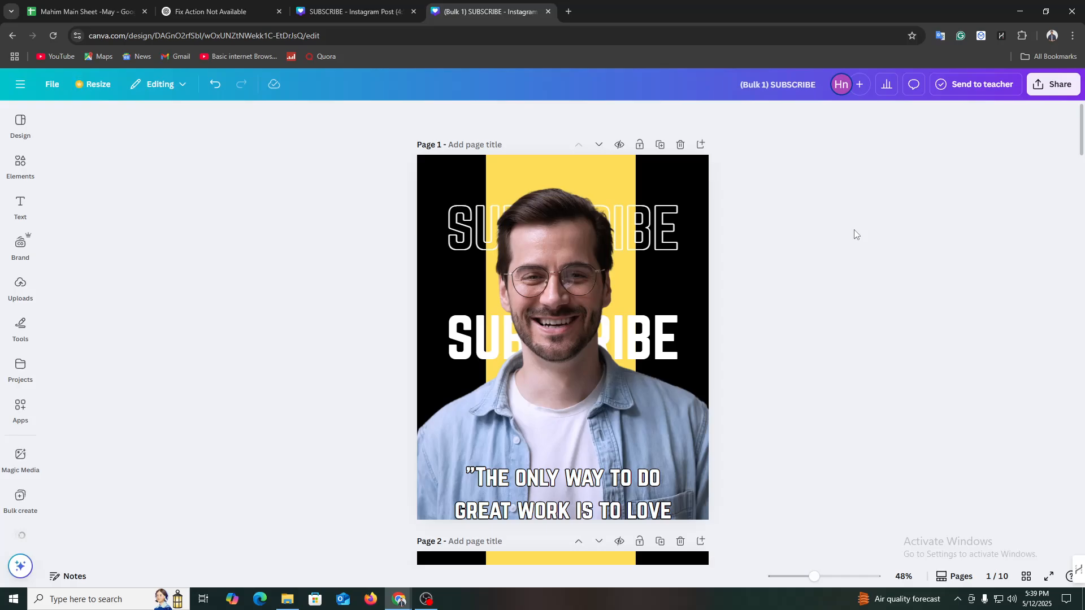
pyautogui.scroll(-5, 823, 262)
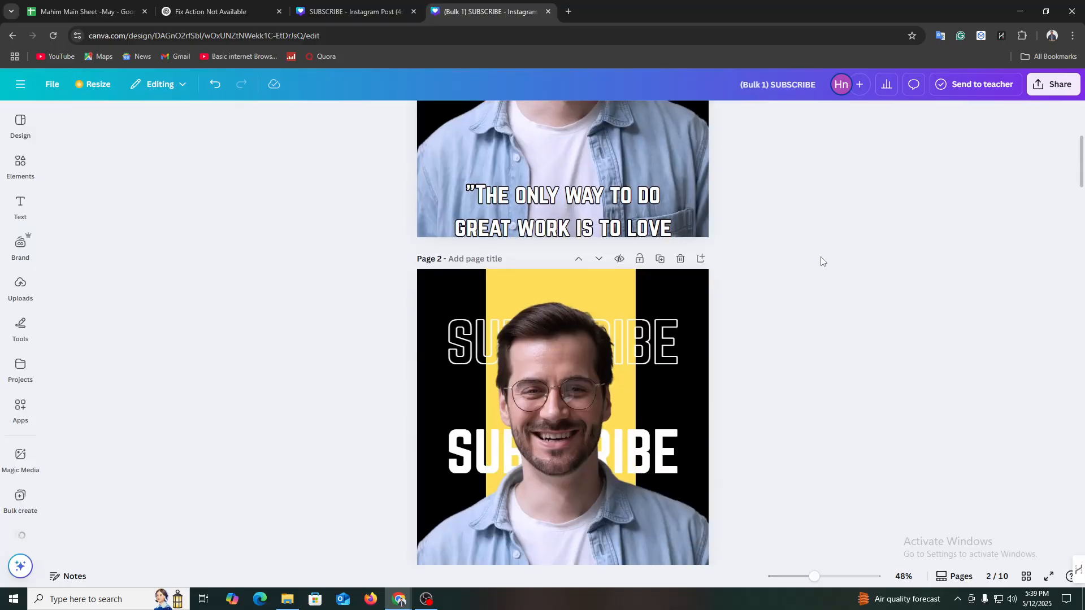